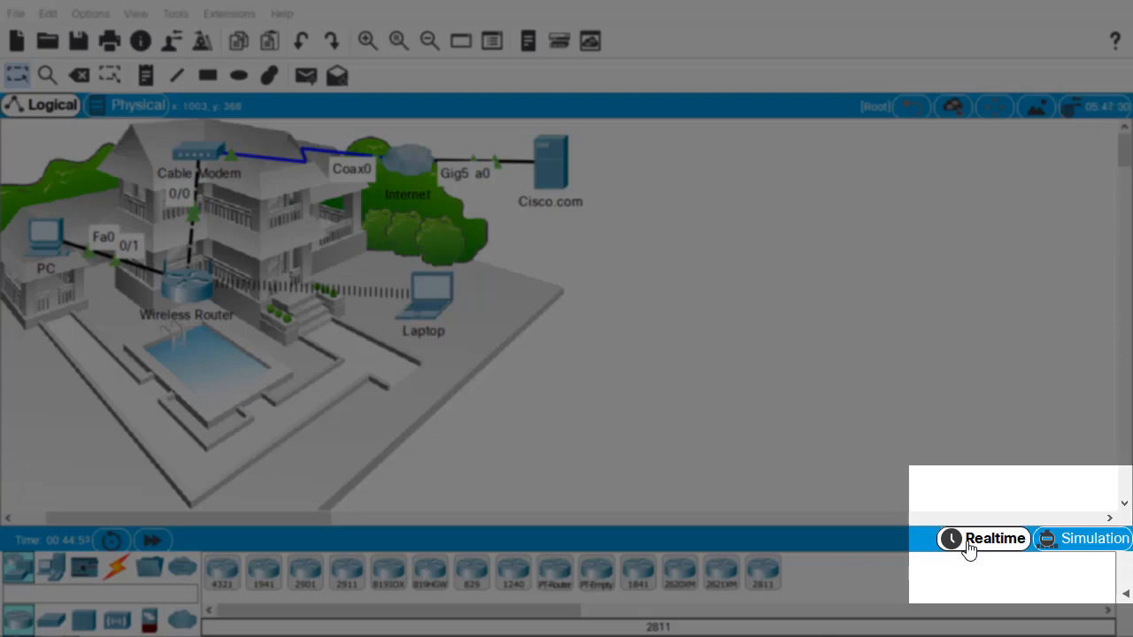
Switch to Simulation mode, reset the simulation and slightly reduce the playback speed
click(1052, 542)
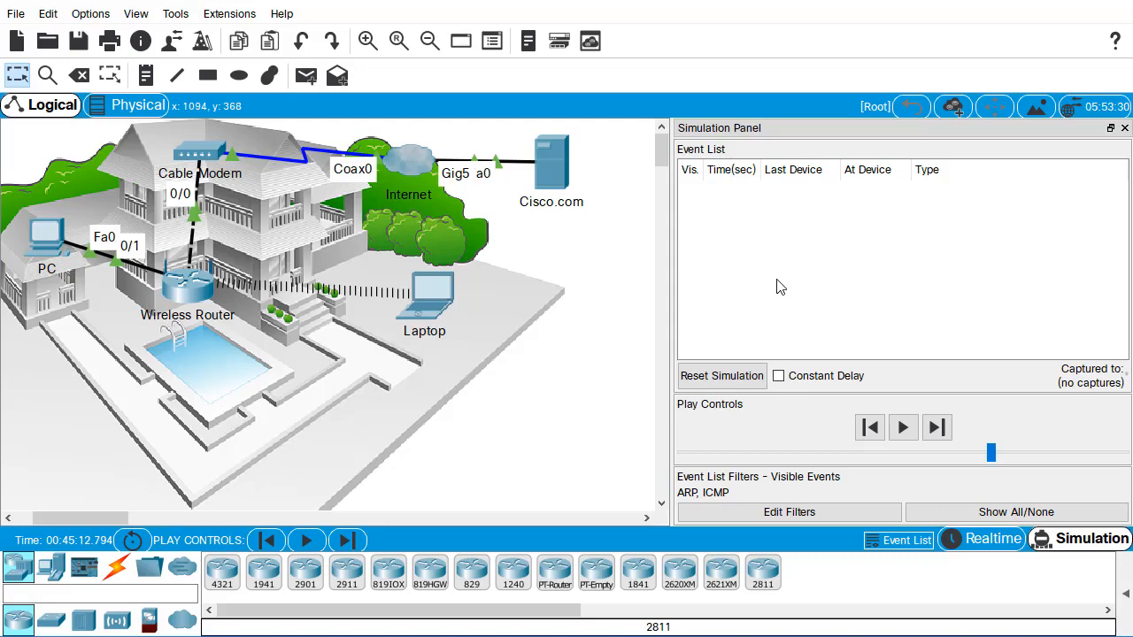
click(732, 378)
click(793, 379)
drag(991, 453, 865, 467)
drag(981, 469, 981, 475)
Clear all event list filters and make only the IPv4 ICMP events visible
click(989, 517)
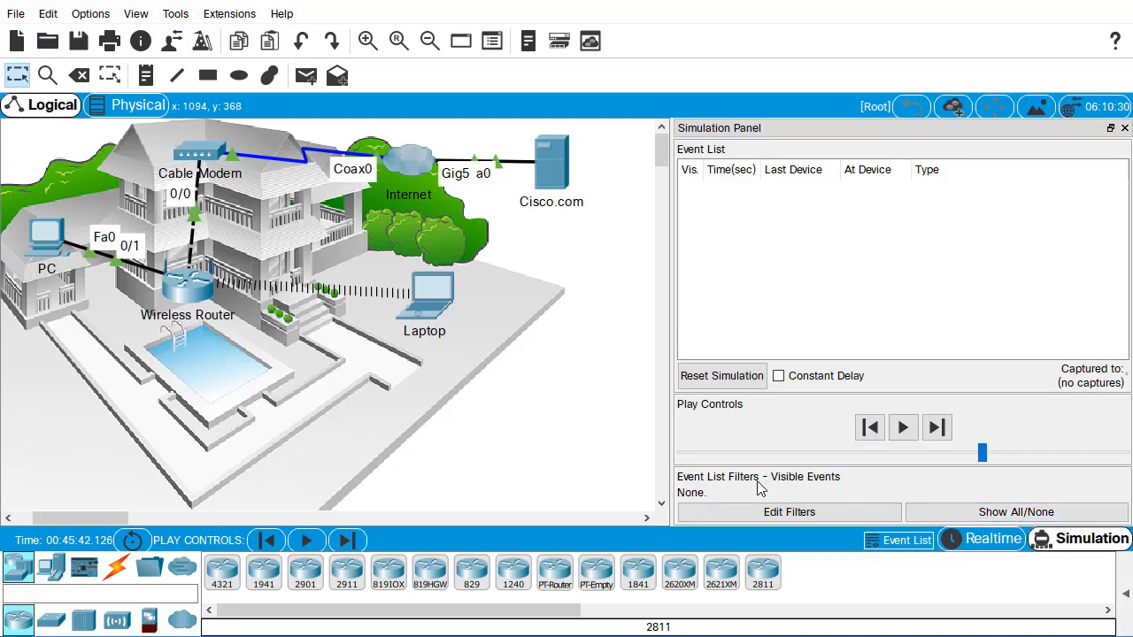
click(801, 516)
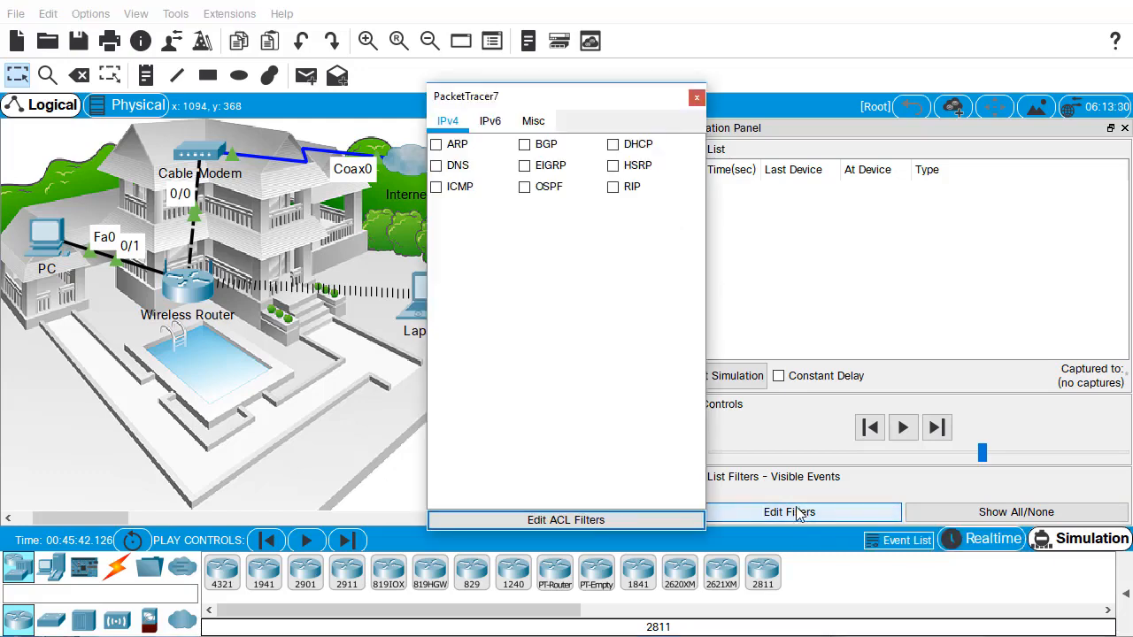
drag(544, 107, 519, 111)
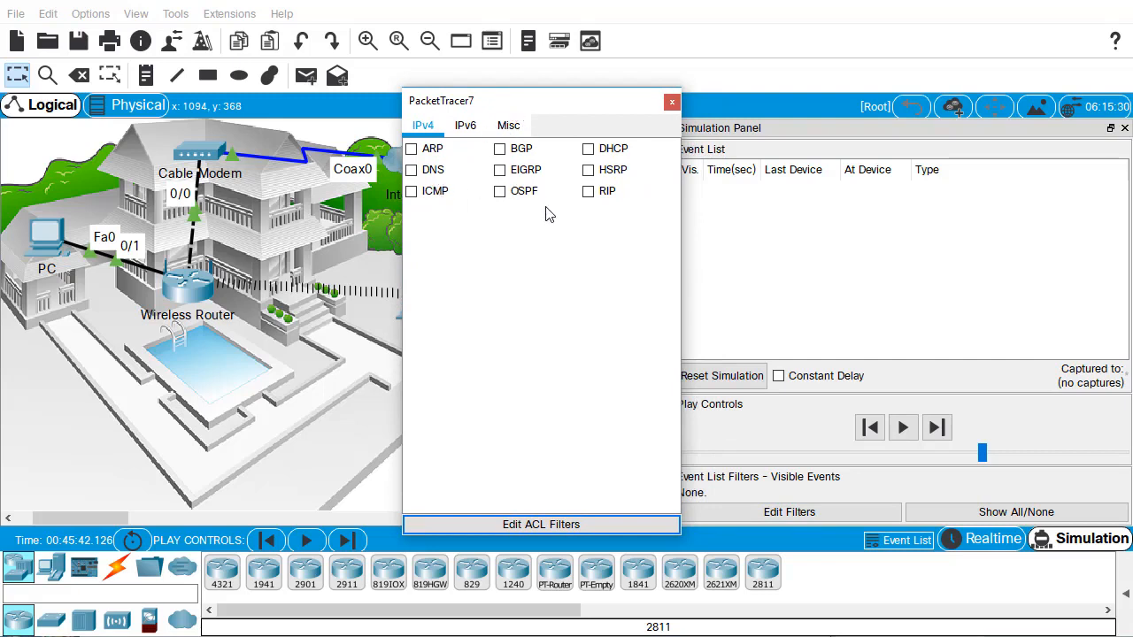
click(466, 128)
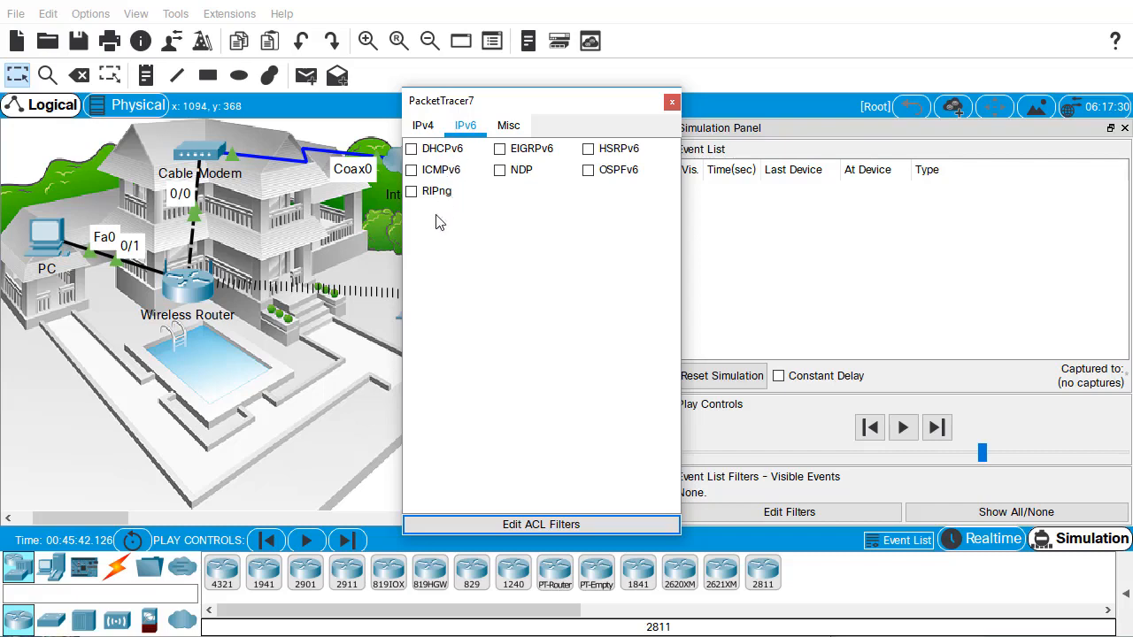
click(507, 127)
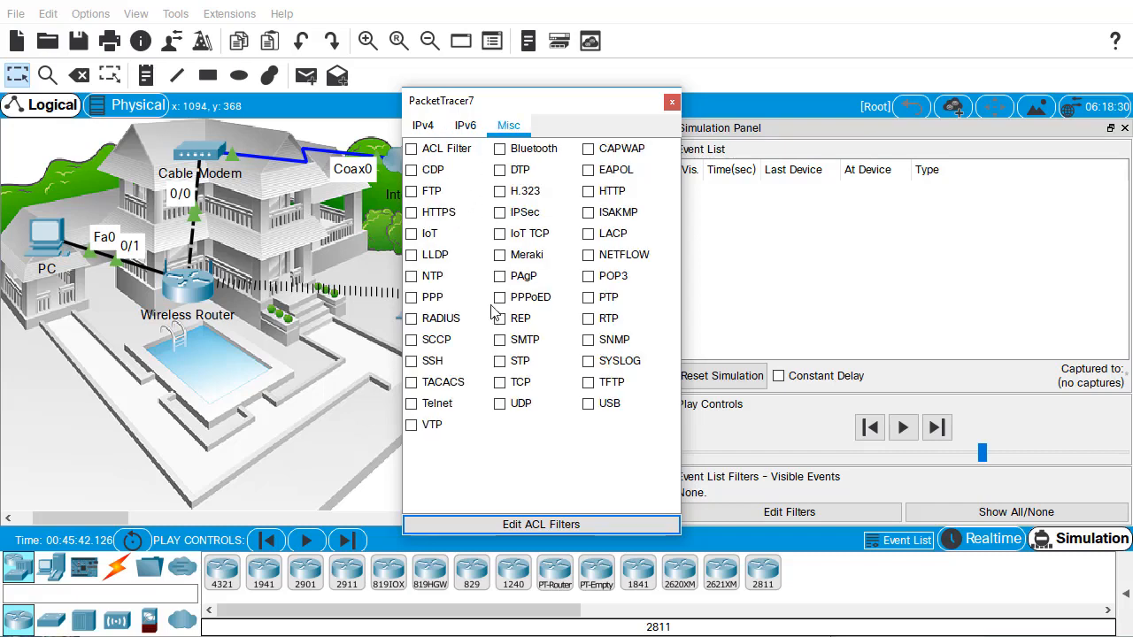
click(423, 126)
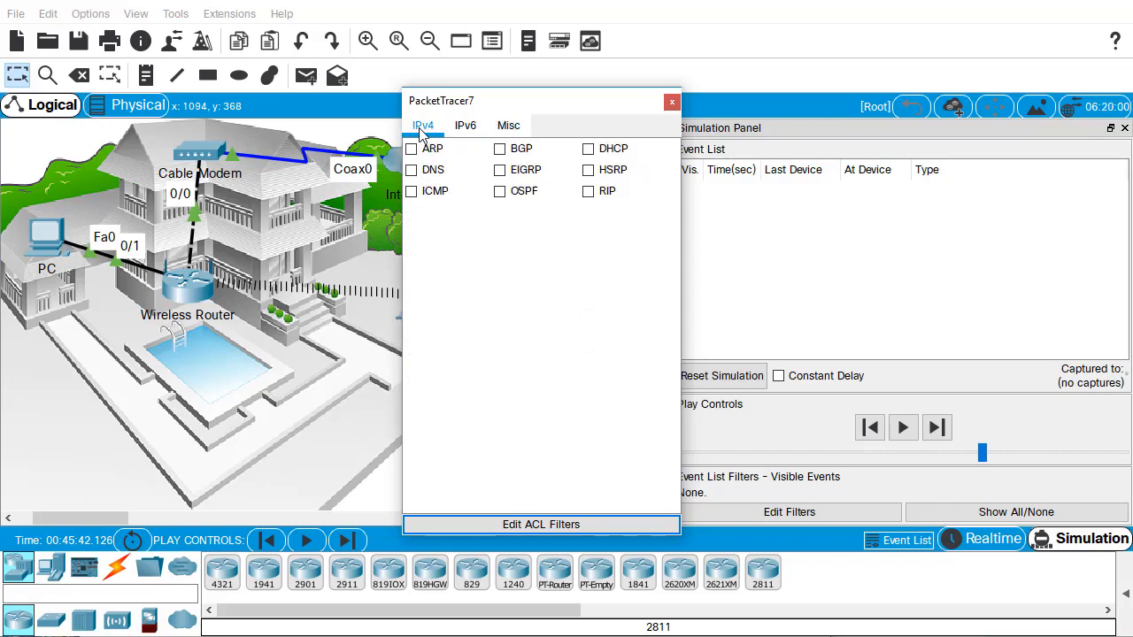
click(410, 193)
click(672, 105)
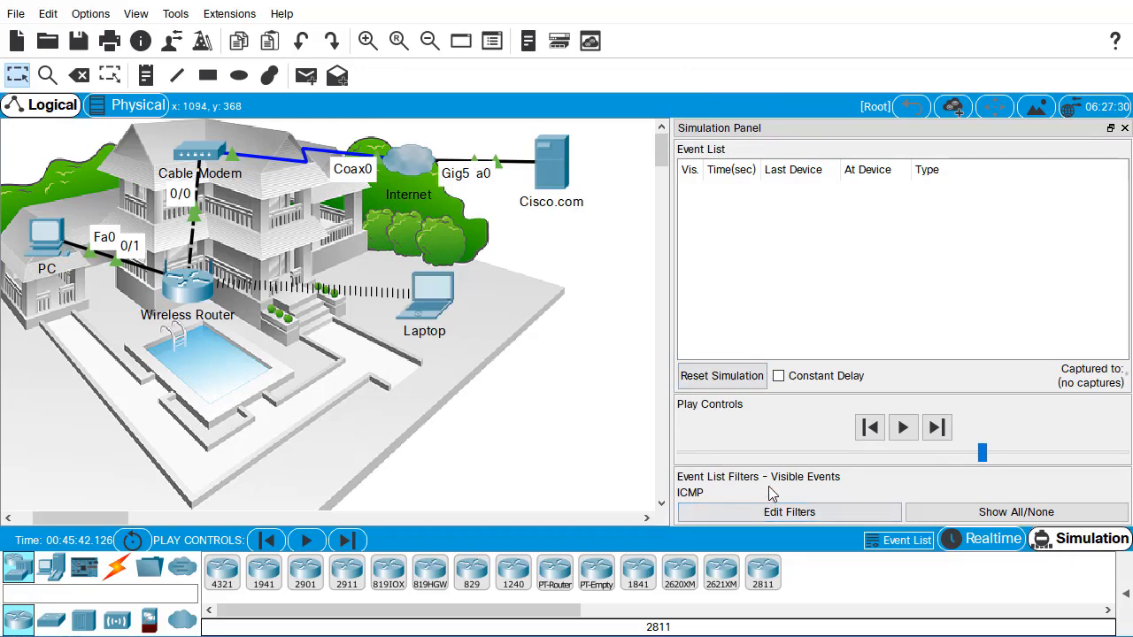
Show the PDU list and add a simple PDU from the PC to the Laptop
click(1126, 598)
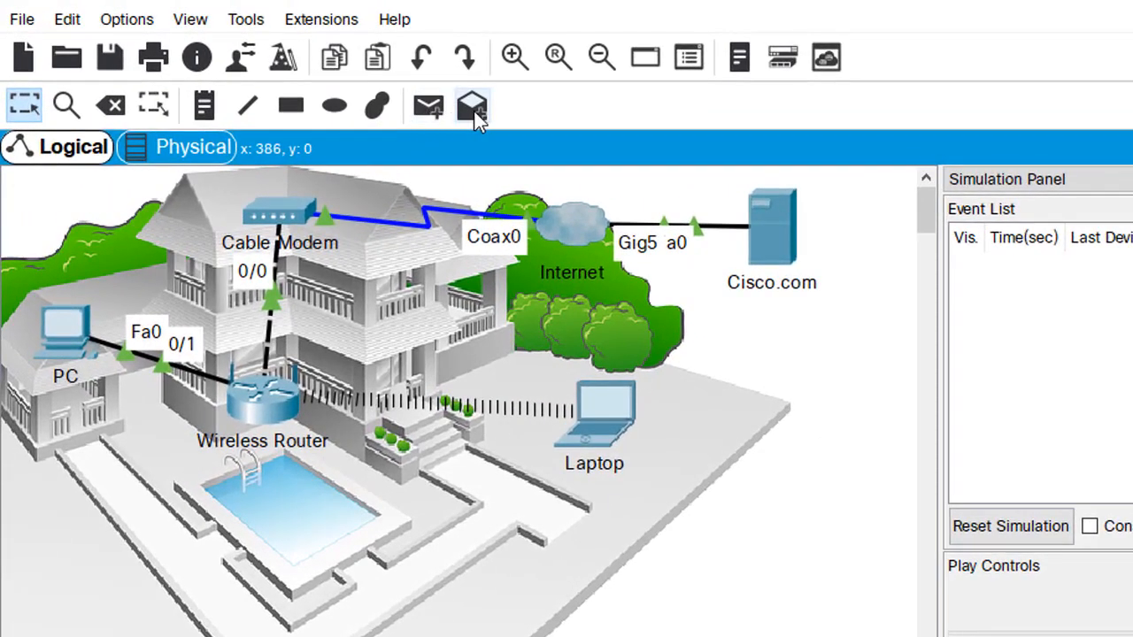
click(429, 113)
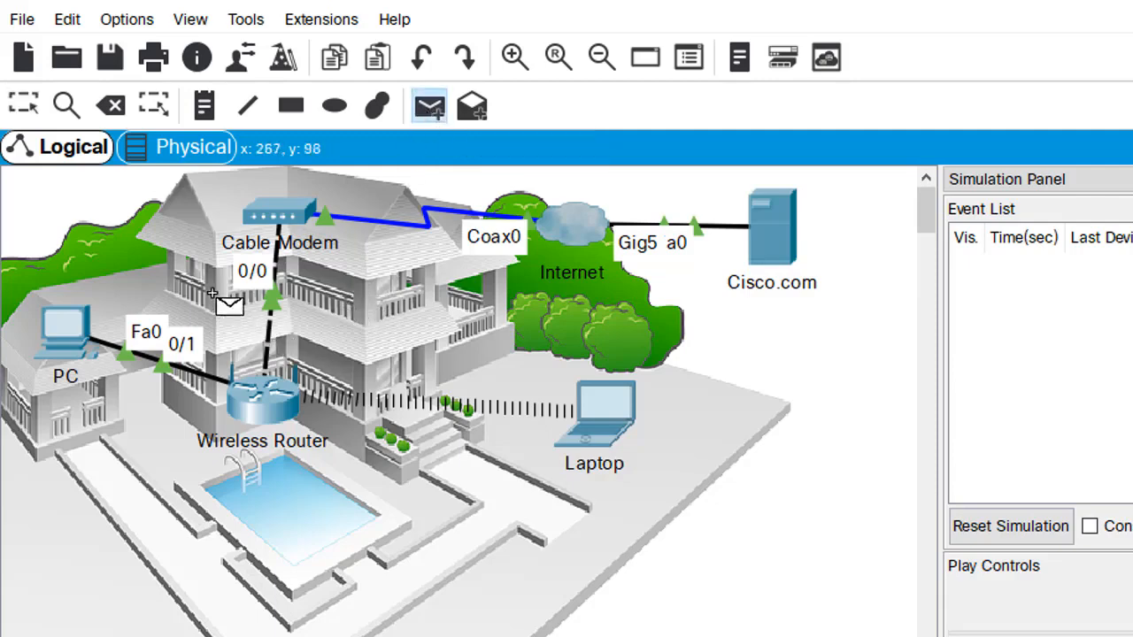
click(66, 331)
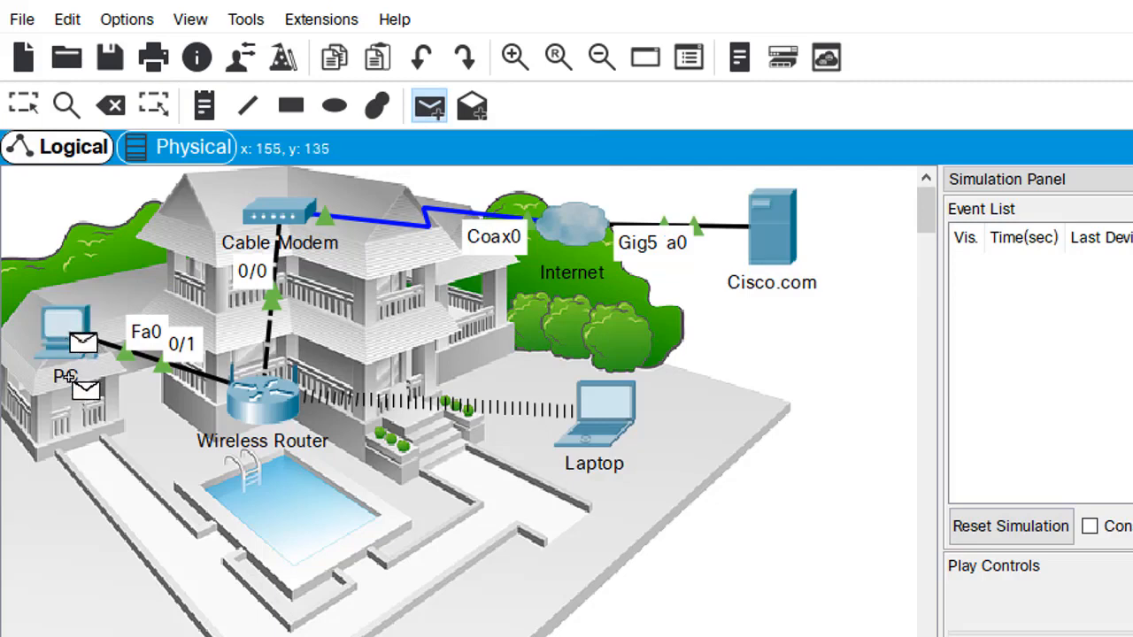
click(600, 418)
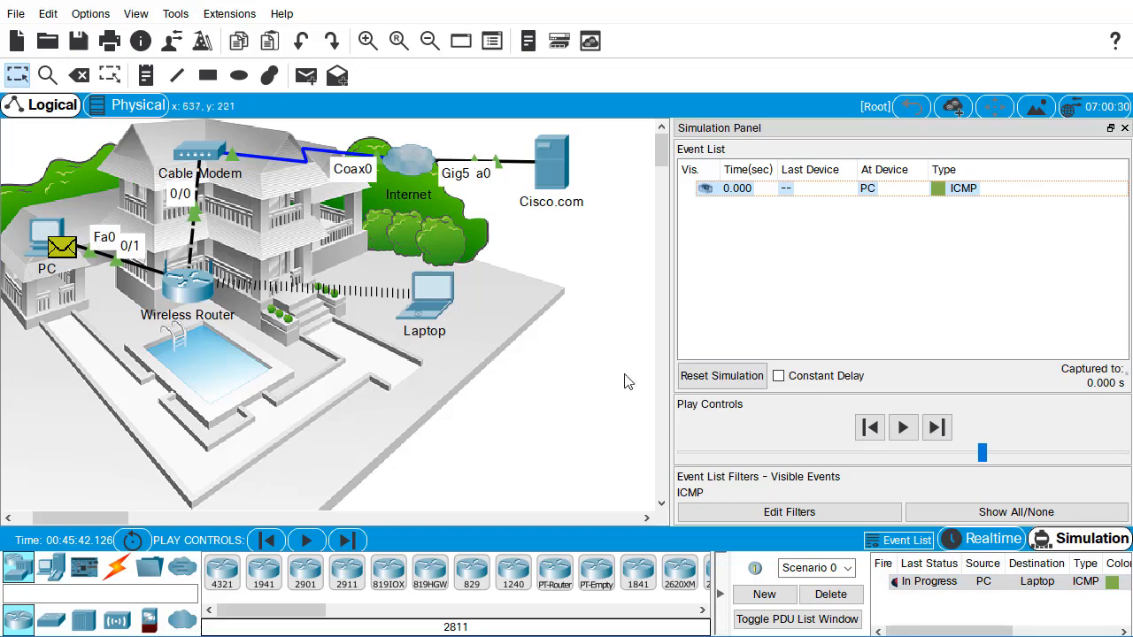
Step the simulation forward event by event until the ICMP reply has returned from the Laptop to the PC
click(939, 428)
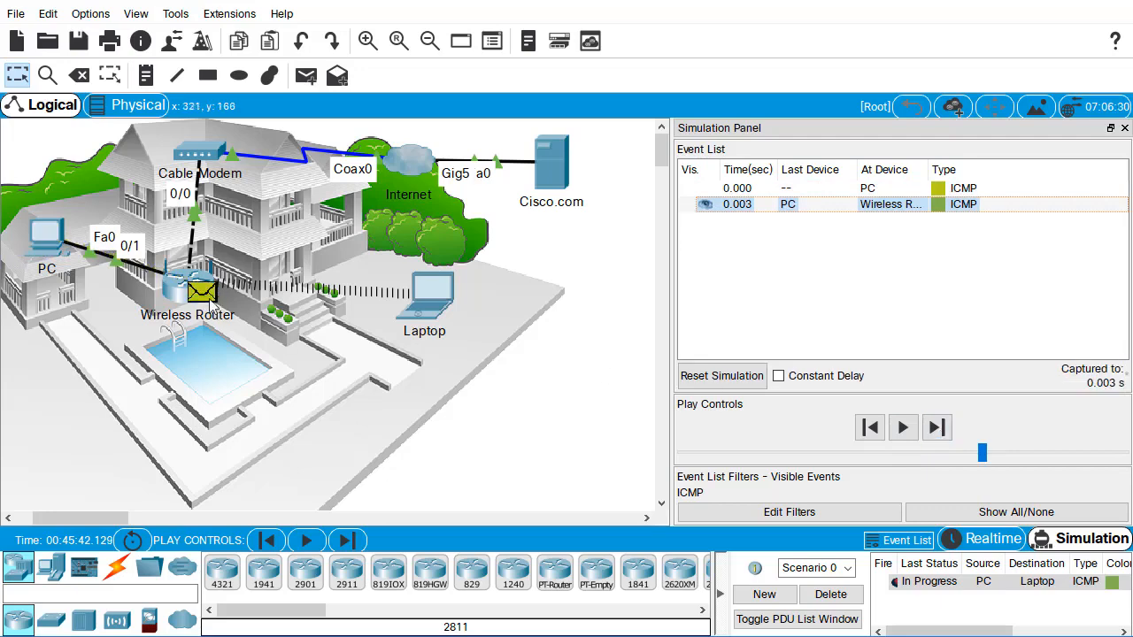
click(938, 428)
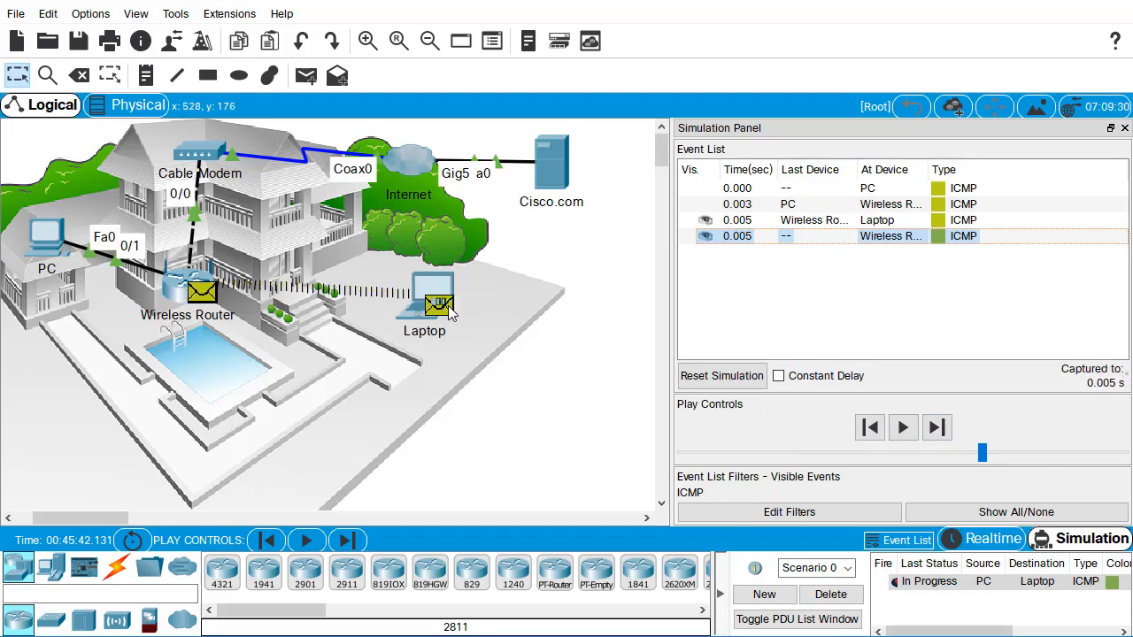
click(940, 429)
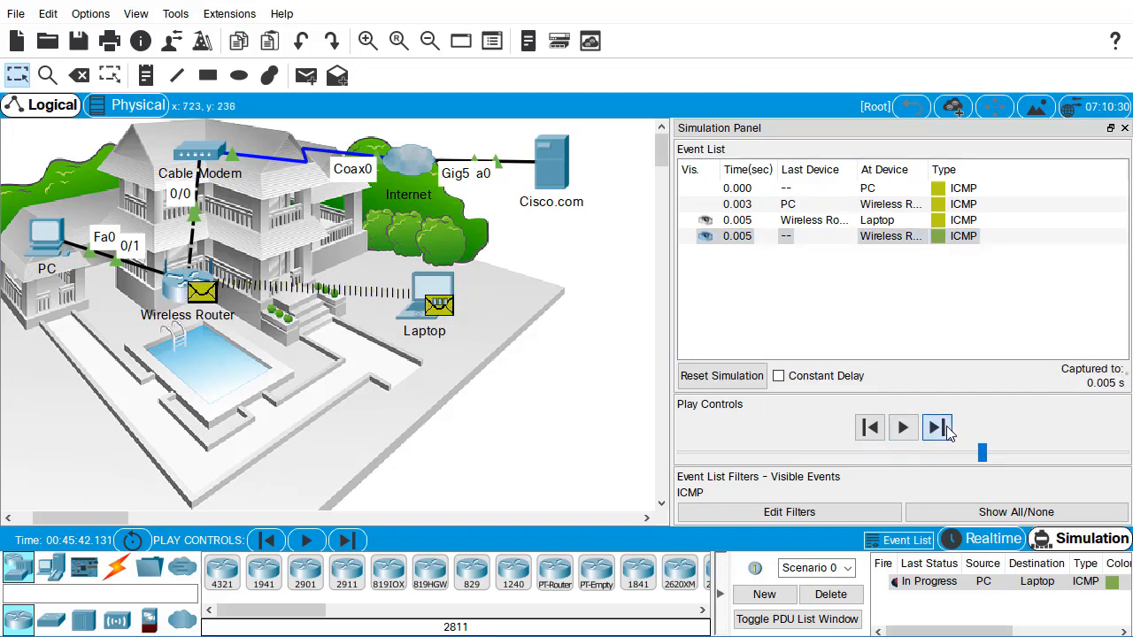
click(947, 431)
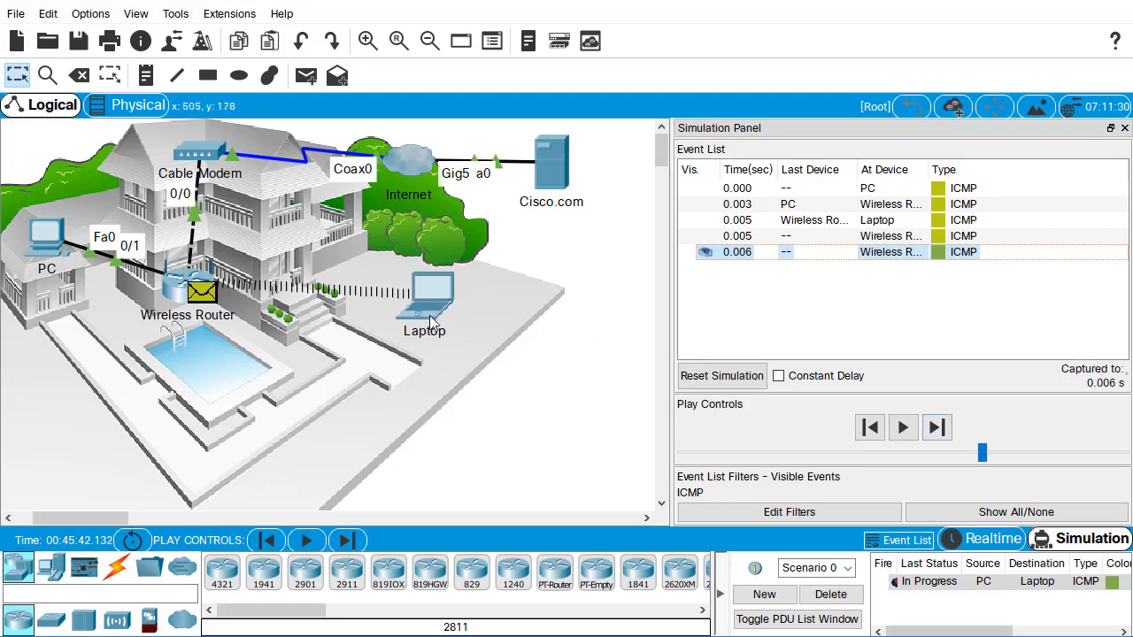
click(939, 428)
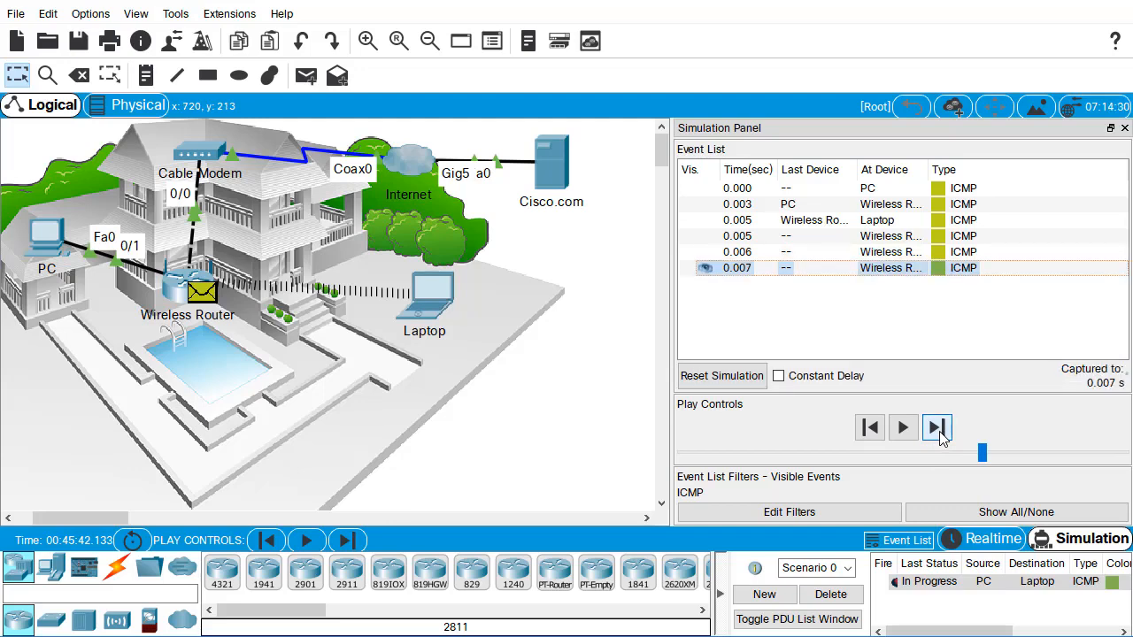
click(939, 429)
click(939, 428)
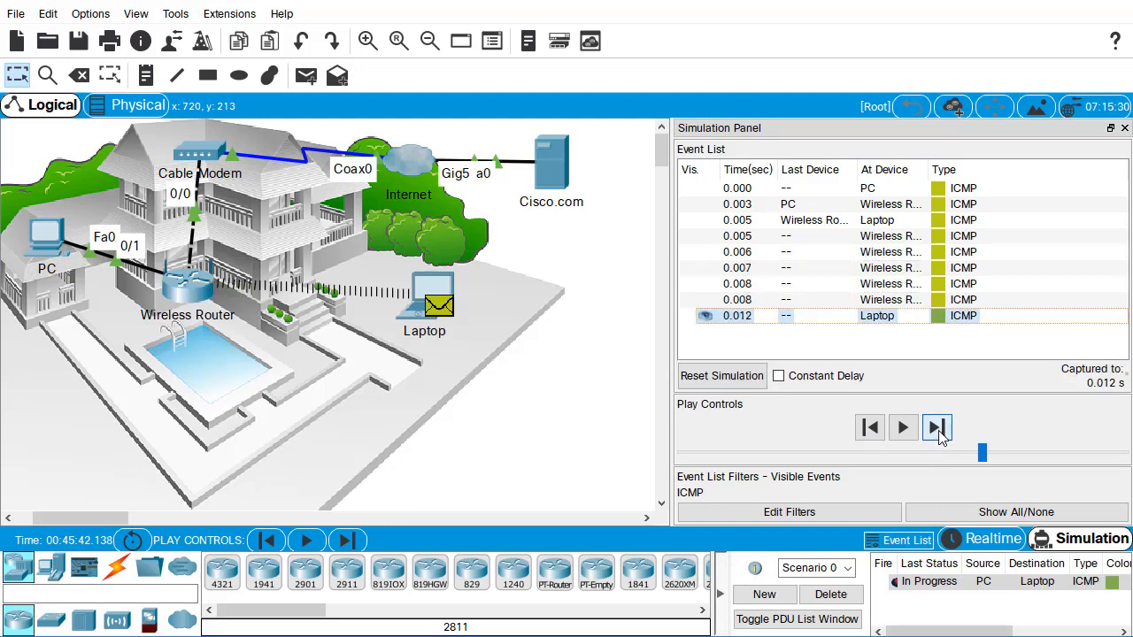
click(939, 428)
click(938, 428)
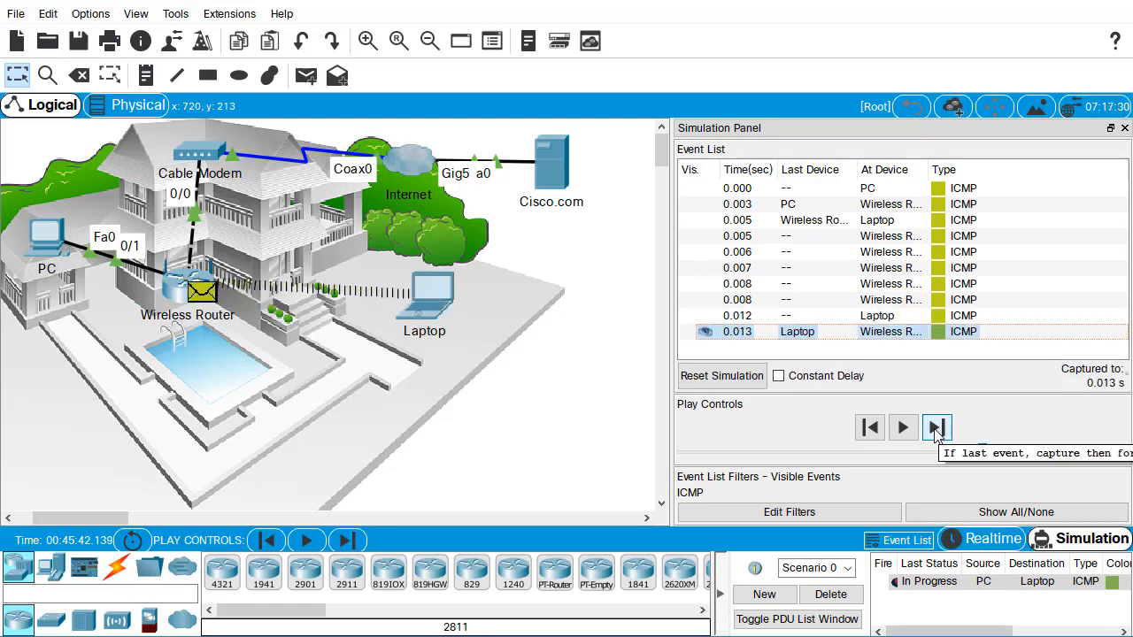
click(936, 428)
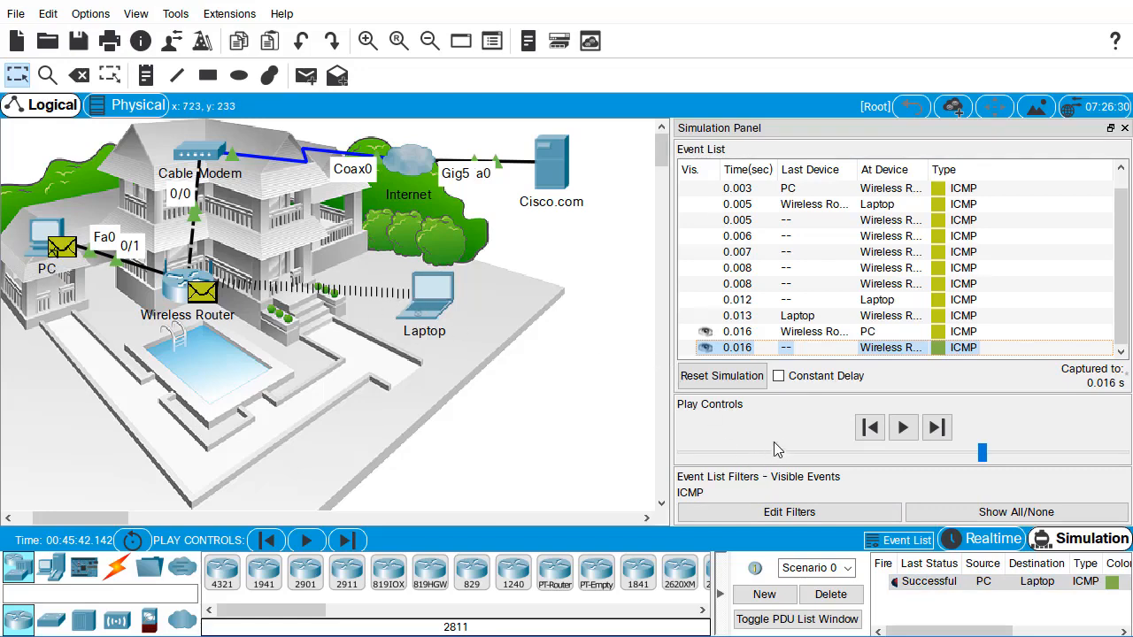
Reset the simulation and play the PC-to-Laptop exchange automatically, stopping playback once the reply has reached the PC
click(748, 377)
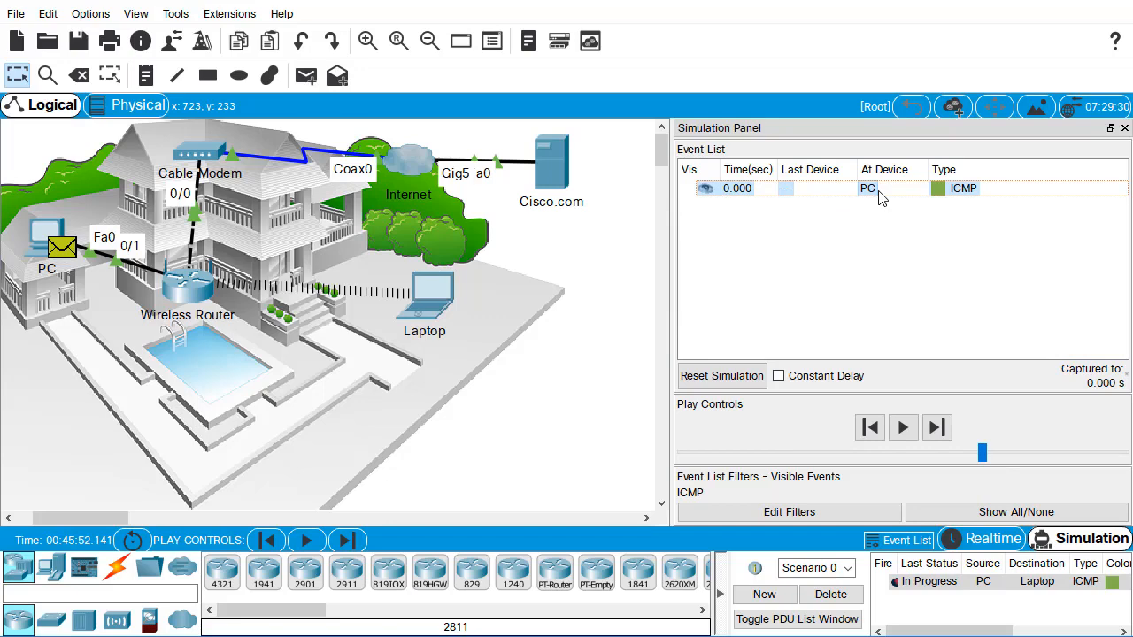
click(905, 429)
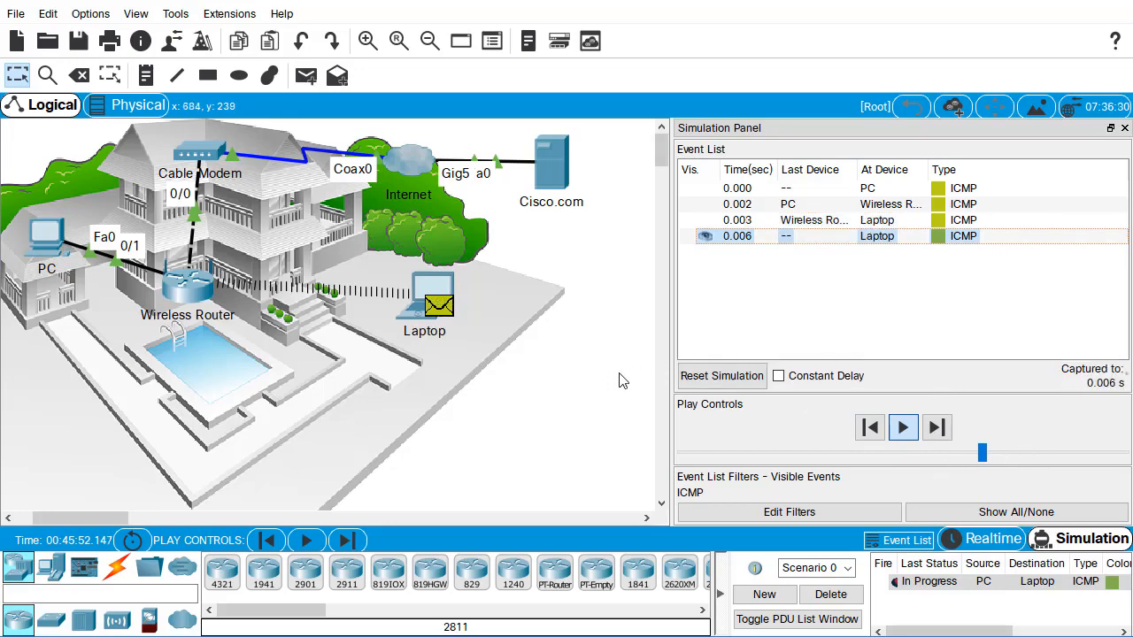
click(902, 428)
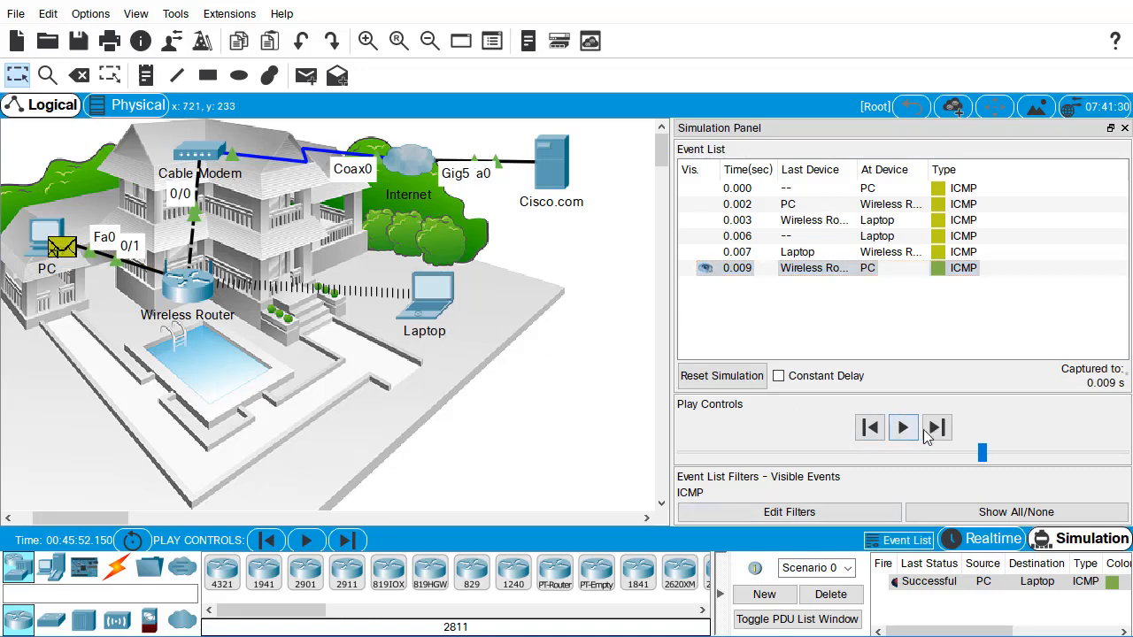
click(903, 429)
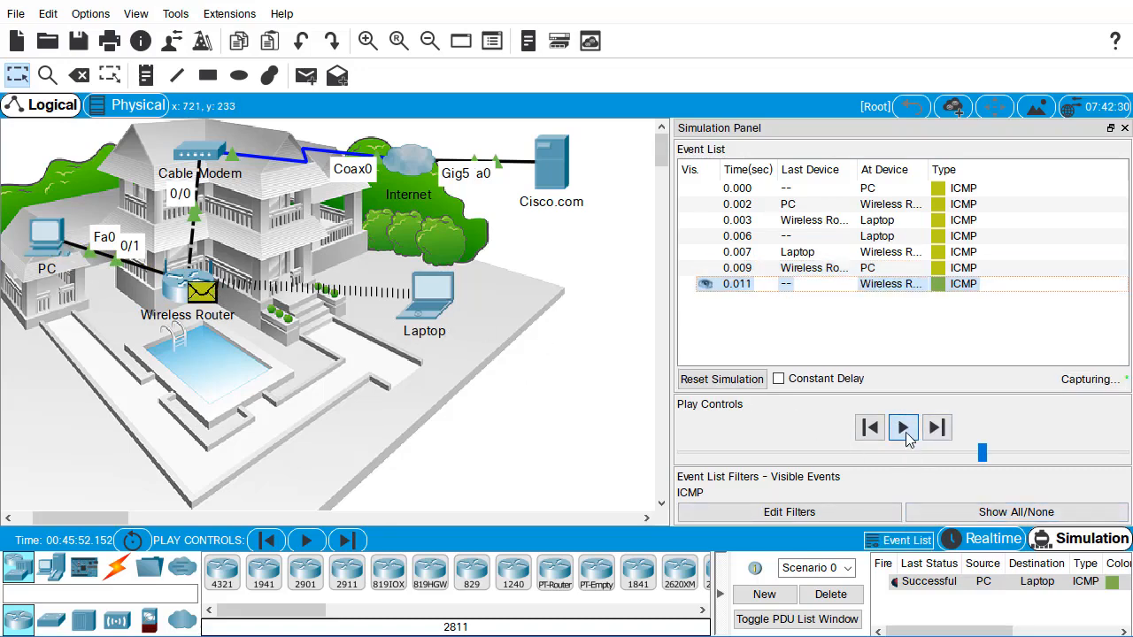
click(903, 429)
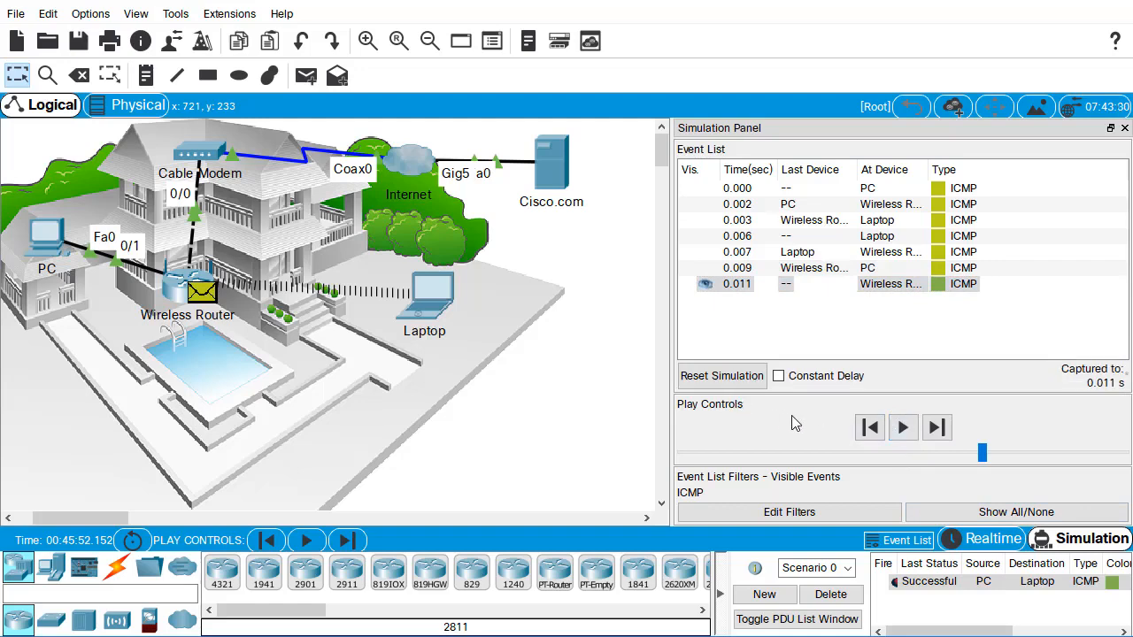
Reset the simulation and delete Scenario 0 with its simple PDU
click(733, 380)
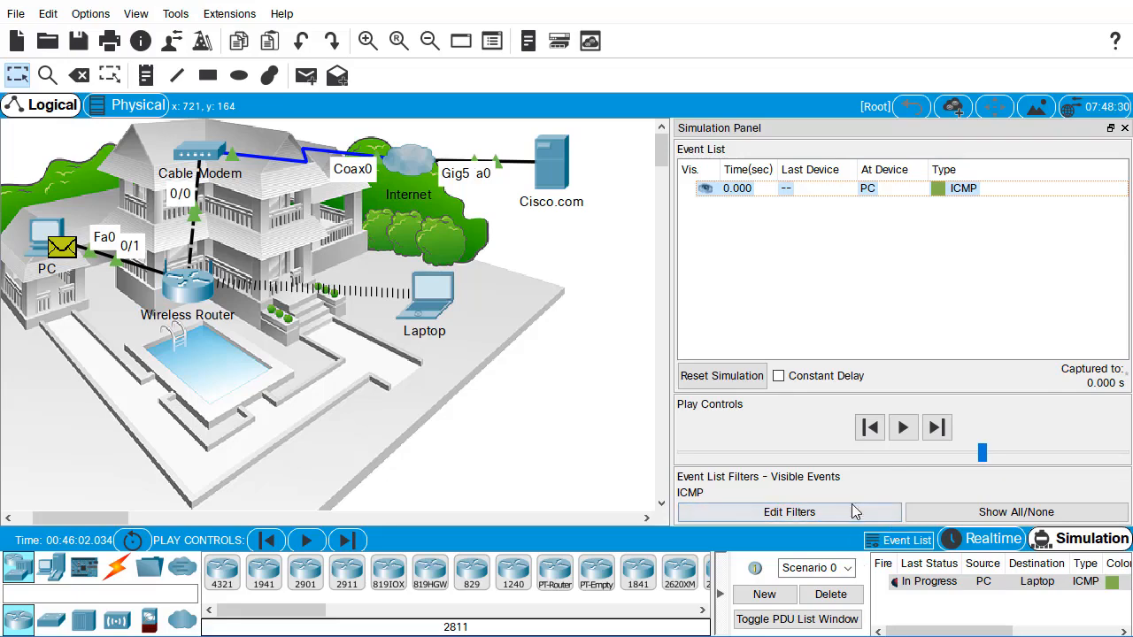
click(831, 599)
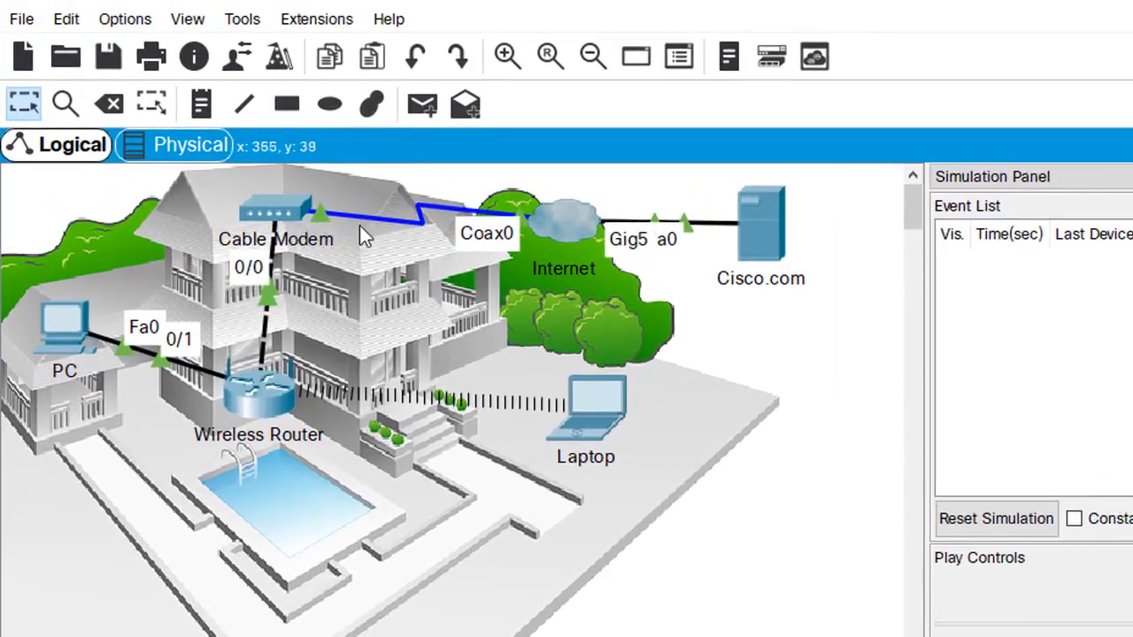
Start a complex PDU from the PC with the Laptop's address 192.168.0.100 as the destination IP address
click(465, 108)
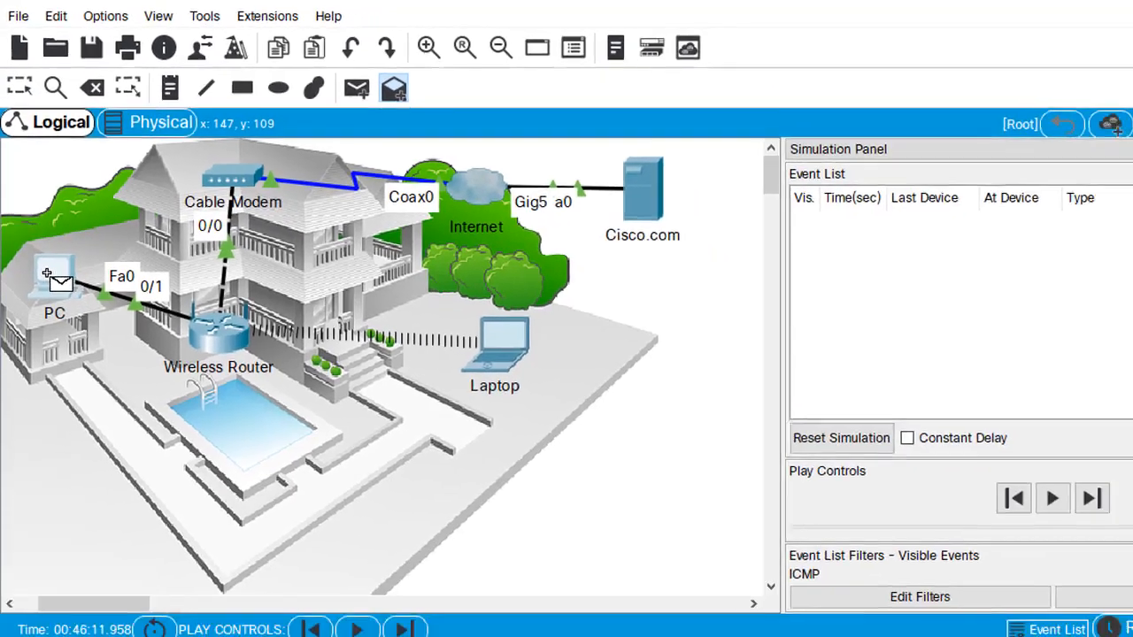
click(61, 318)
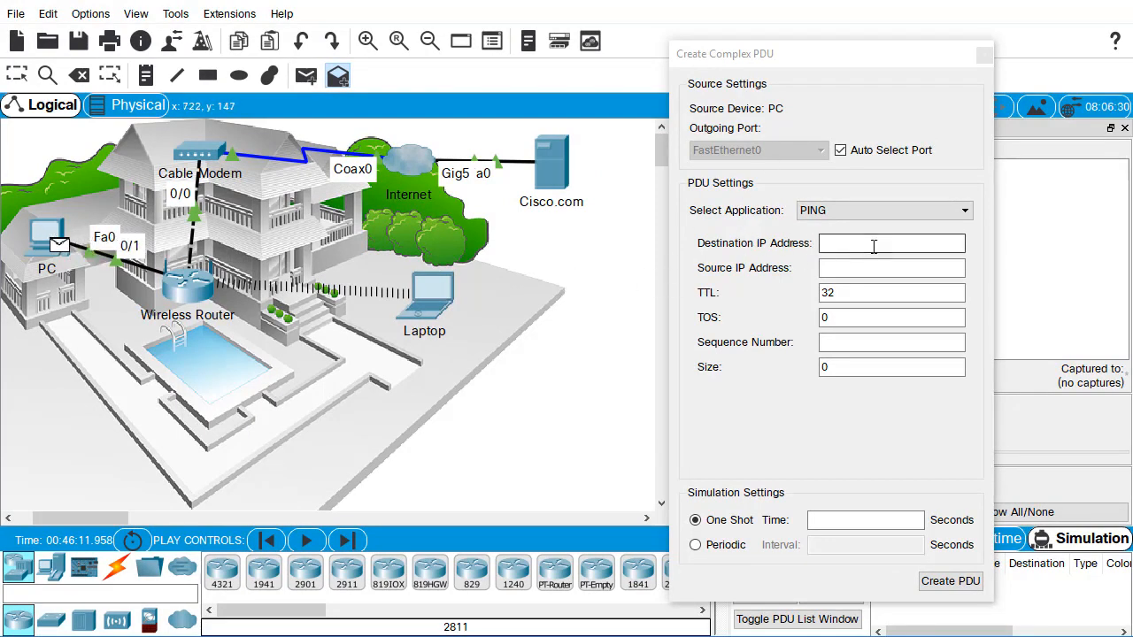
click(821, 242)
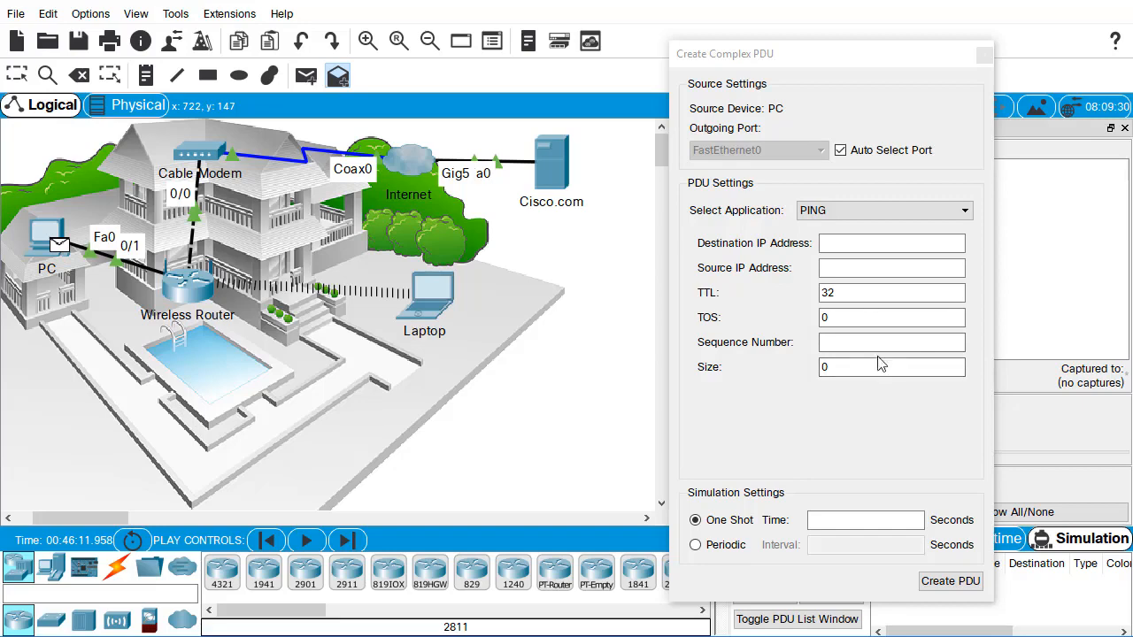
click(434, 299)
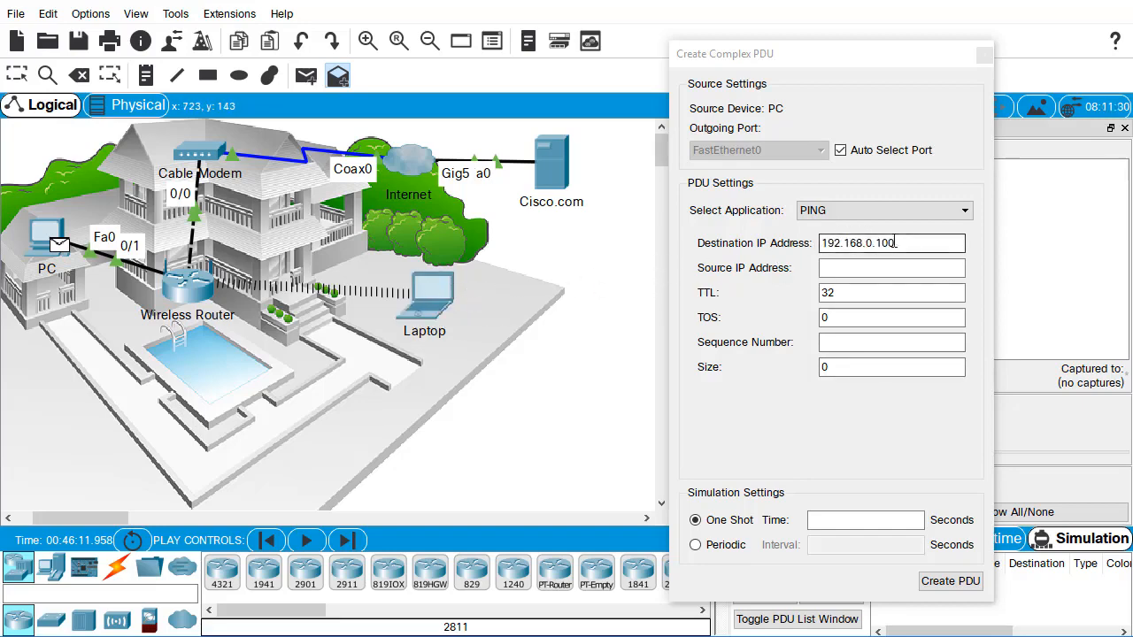
drag(910, 243, 818, 243)
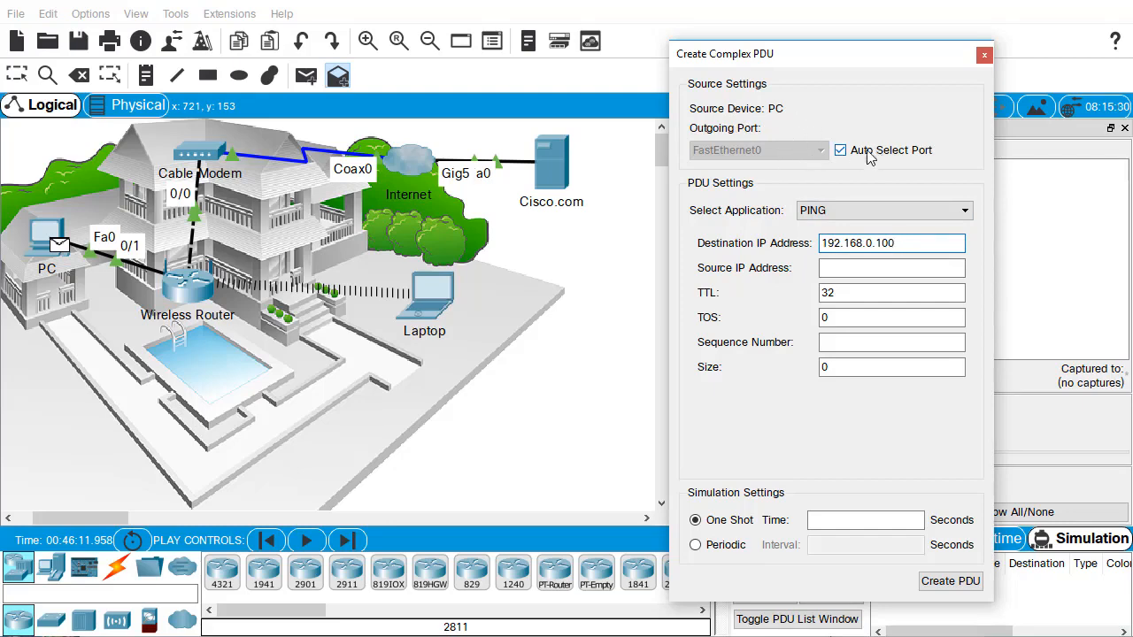
Review the available applications, choose PING for the complex PDU, and enter 192.168.0.100 as the destination IP address
click(842, 213)
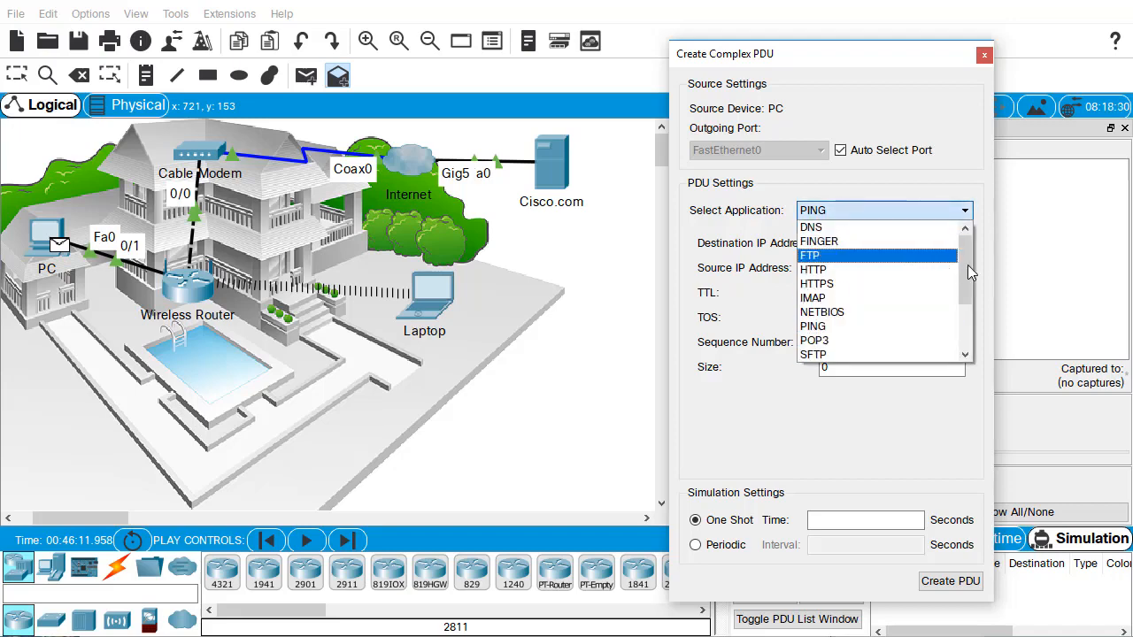
drag(967, 255, 966, 289)
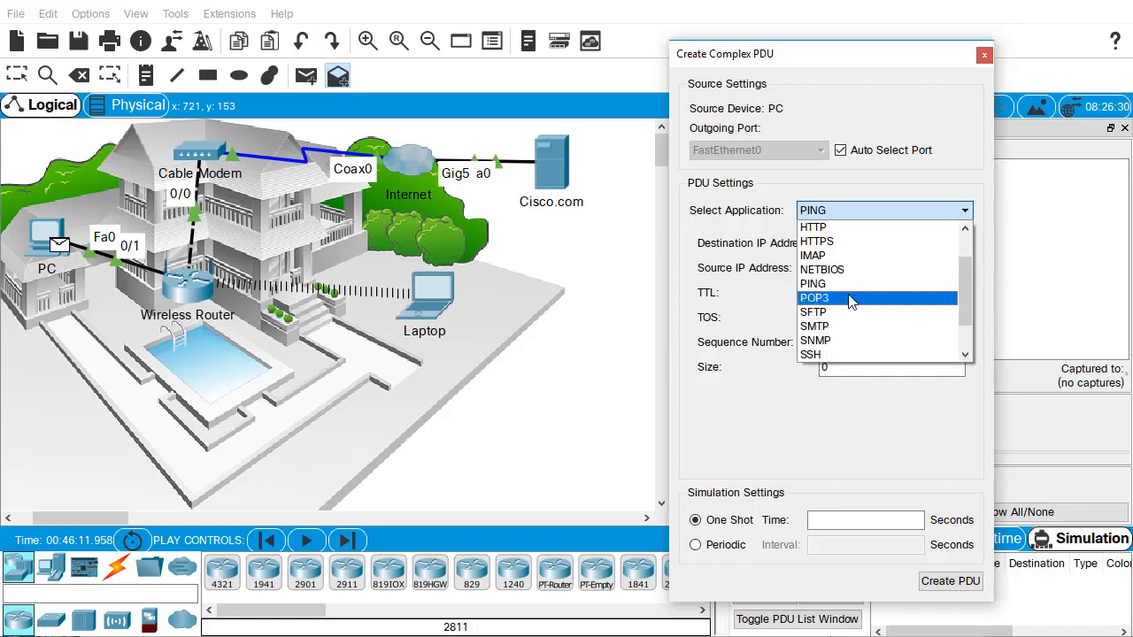
drag(966, 296, 961, 324)
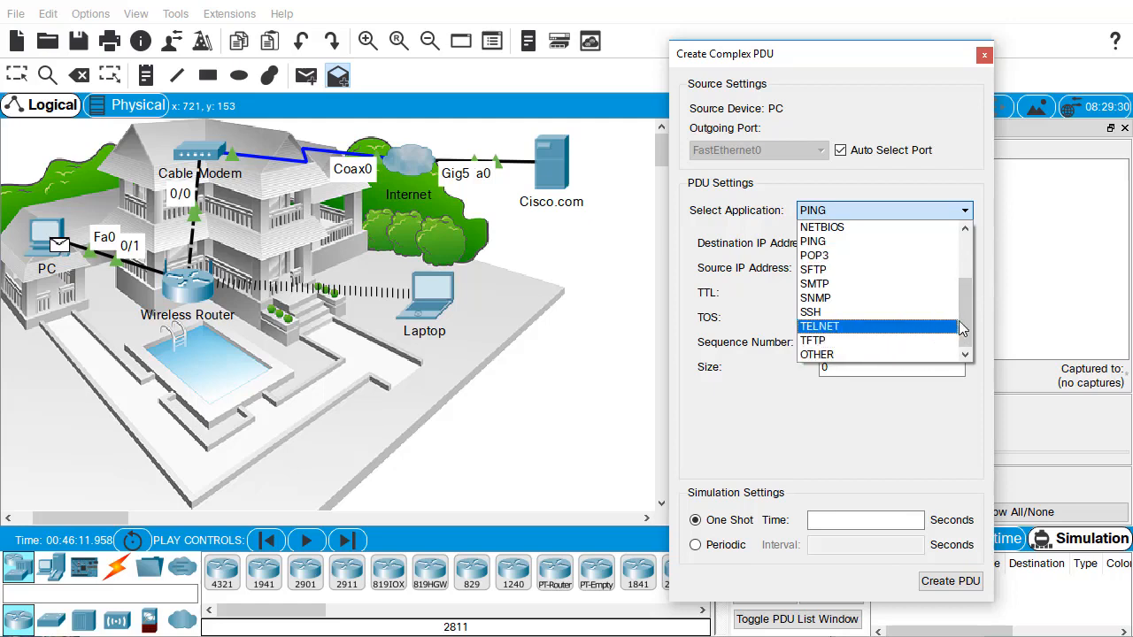
drag(959, 321, 958, 303)
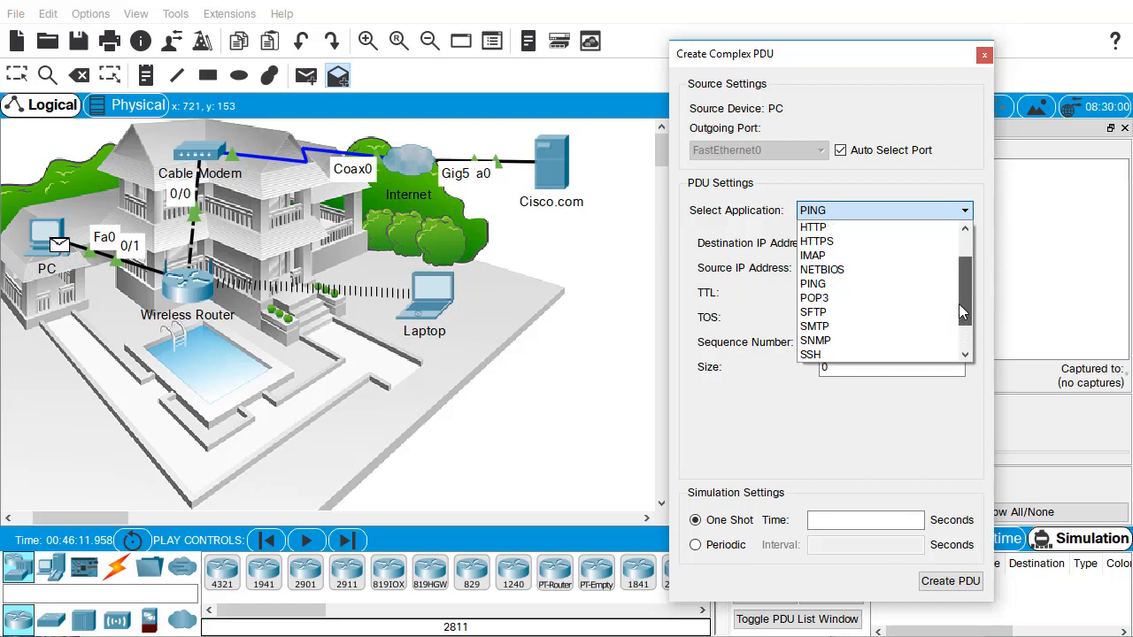
click(865, 283)
click(854, 242)
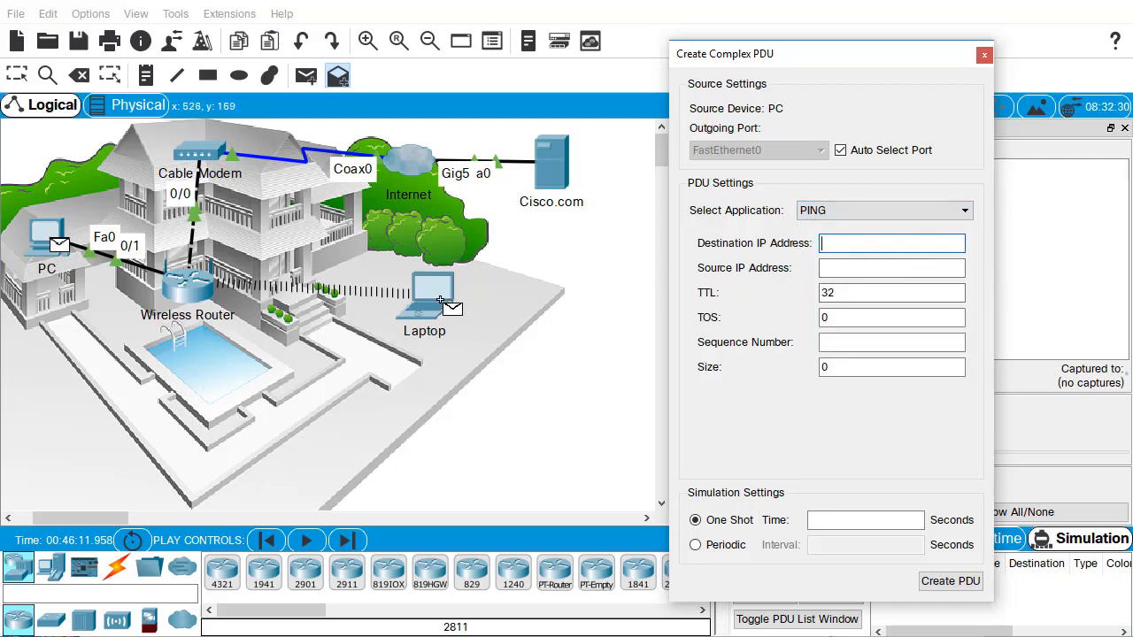
text(192.168.0.100)
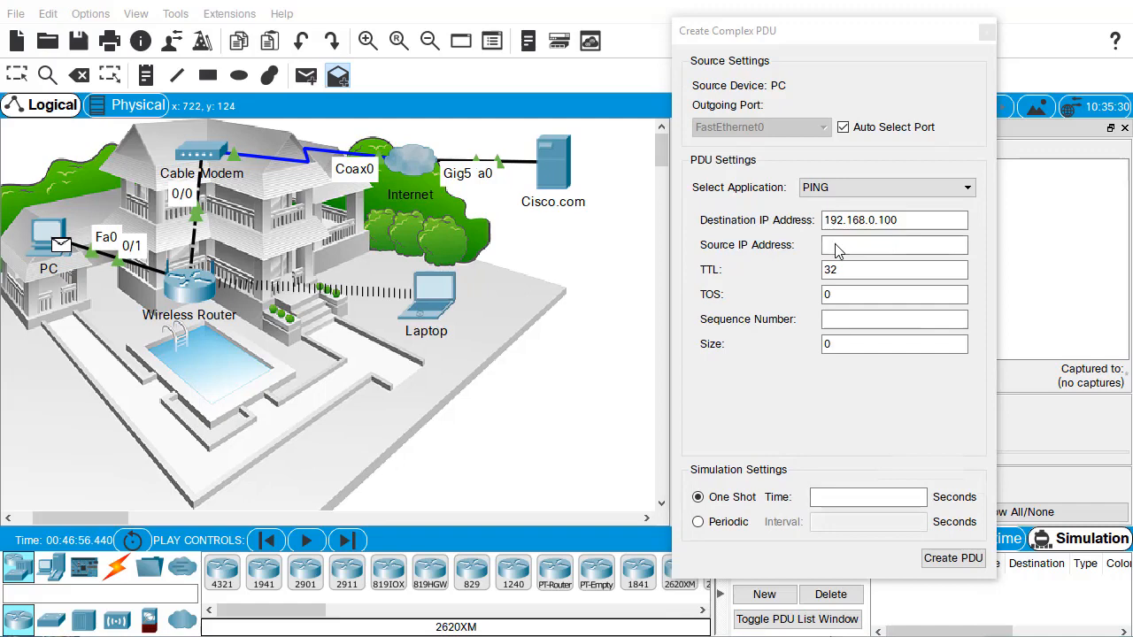
Set the complex PDU's sequence number to 2 and its size to 10
click(838, 251)
click(841, 320)
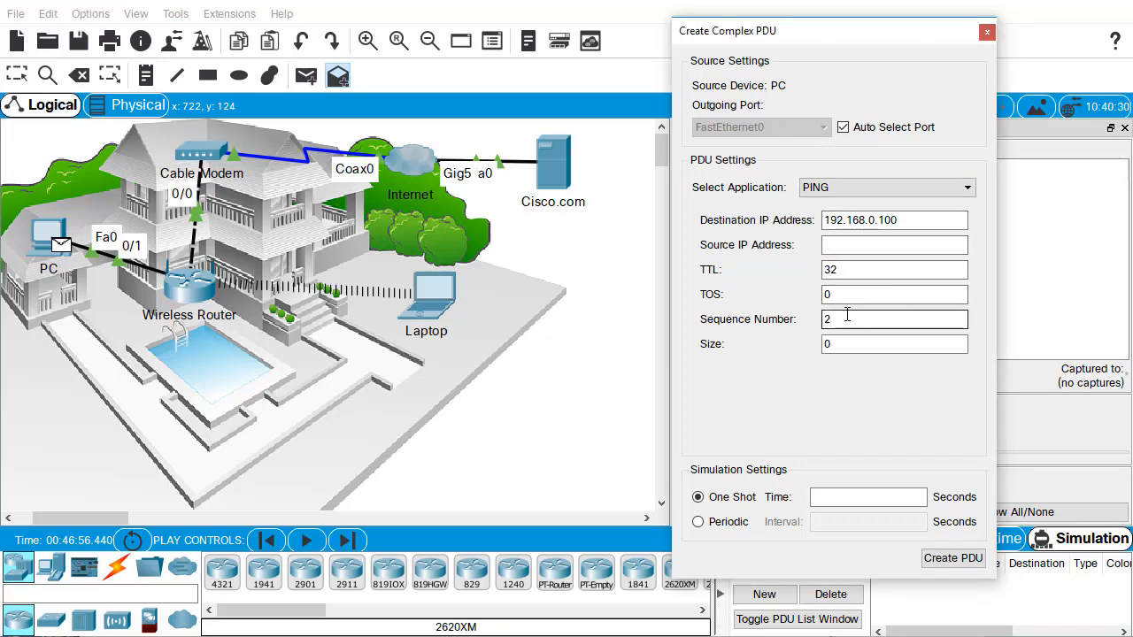
key(Tab)
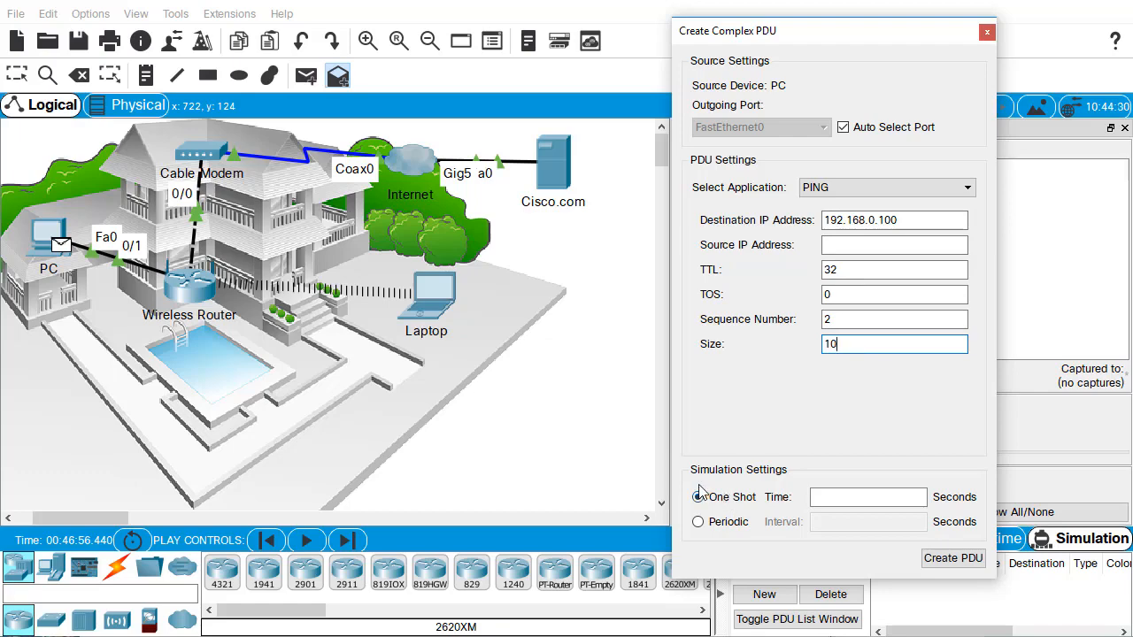
Make the PDU periodic with an interval of 5 seconds and create it
click(720, 522)
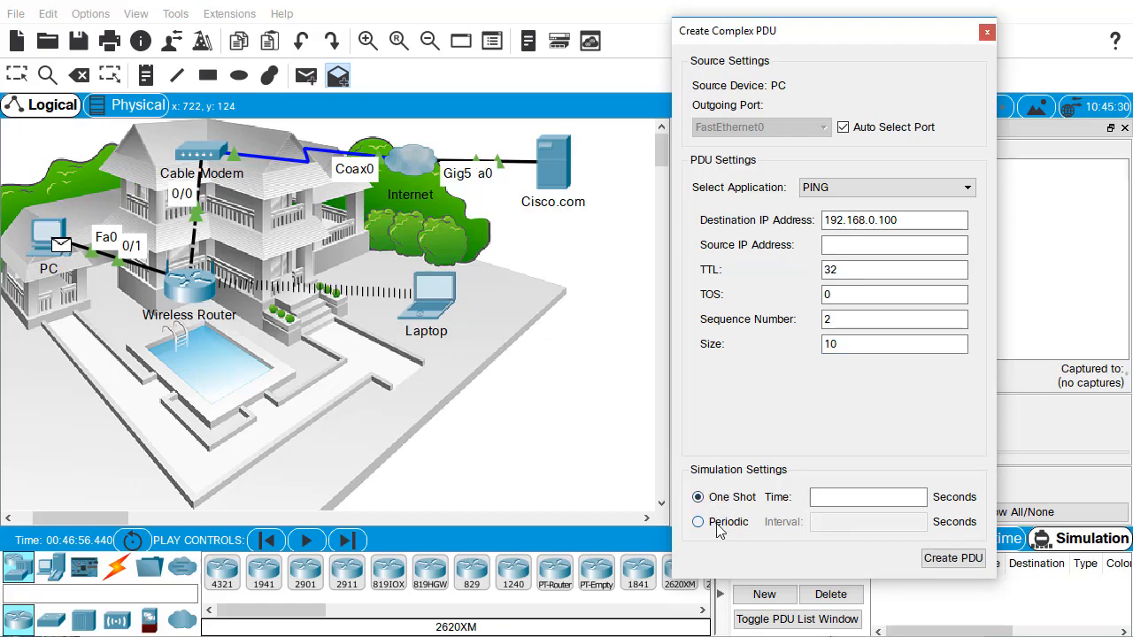
click(837, 527)
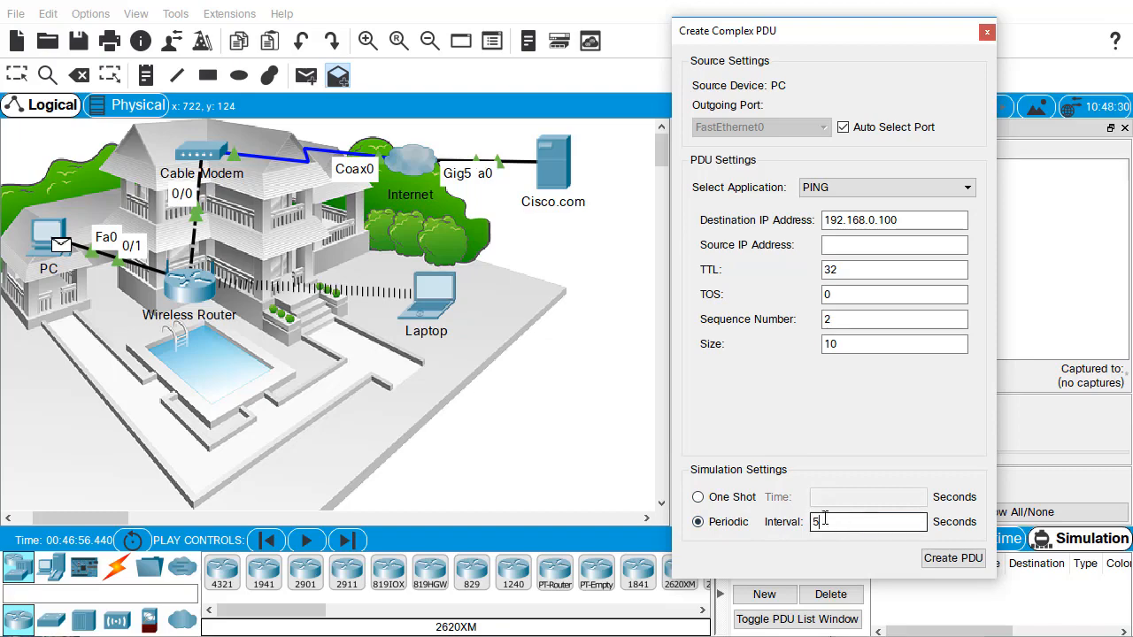
text(5)
click(952, 558)
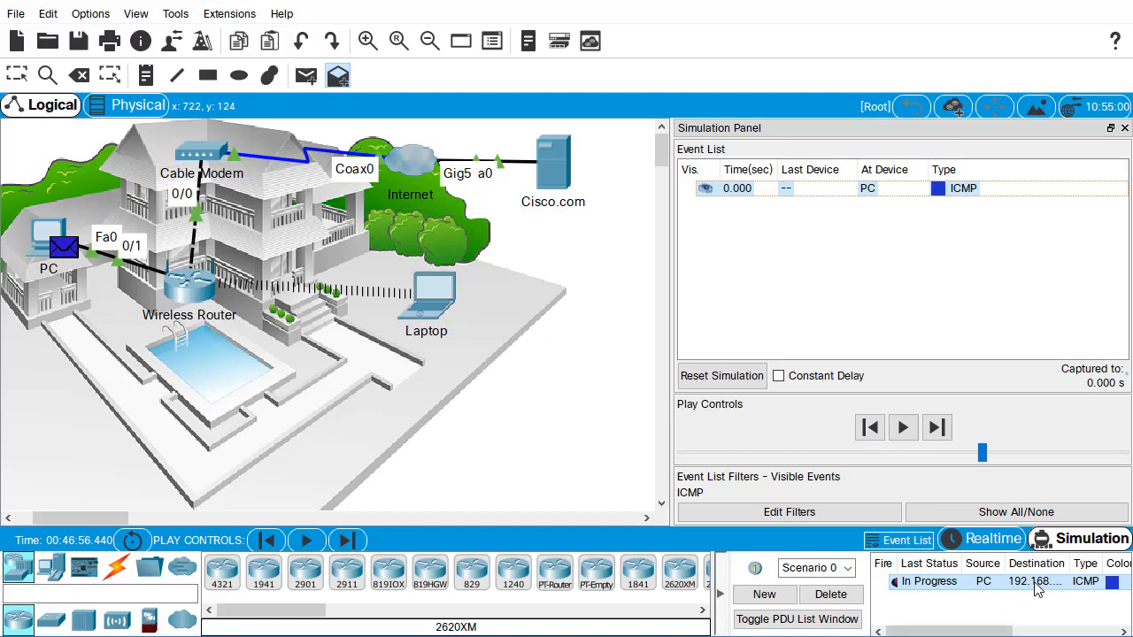
Run the simulation through the first PC-to-Laptop ping exchange and stop playback once the next periodic ping reaches the Wireless Router
click(903, 428)
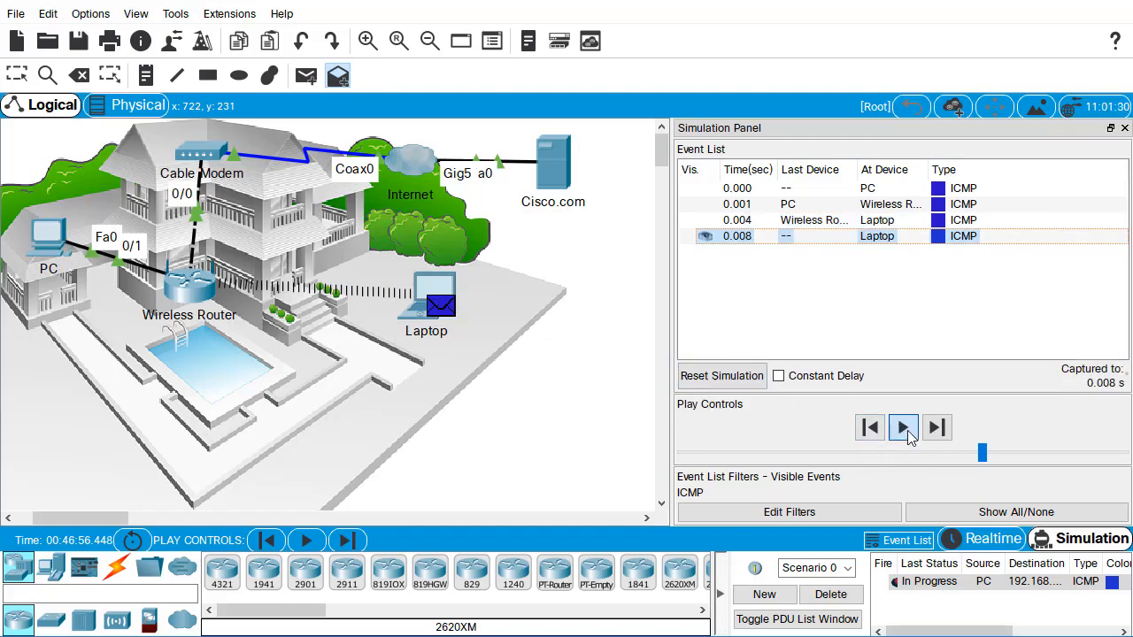
click(904, 429)
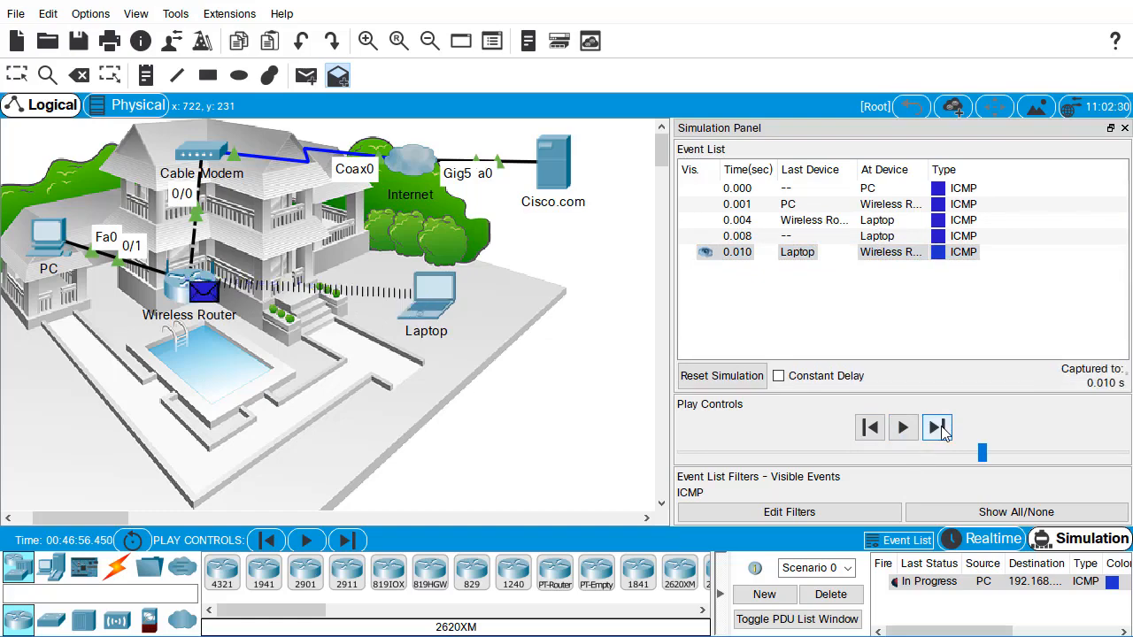
click(942, 430)
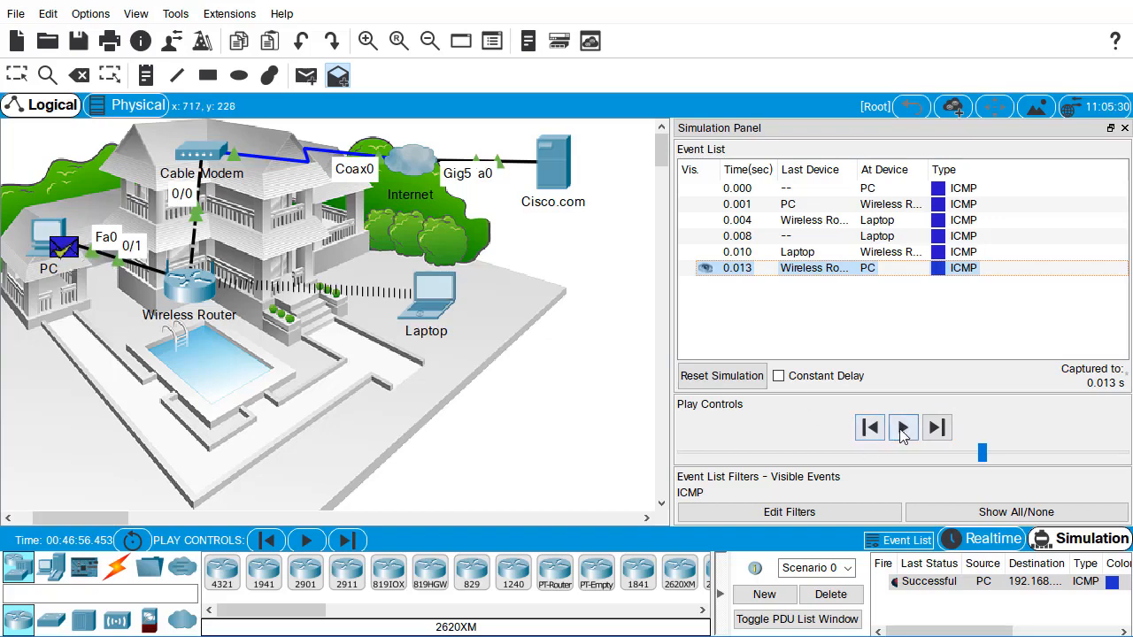
click(903, 430)
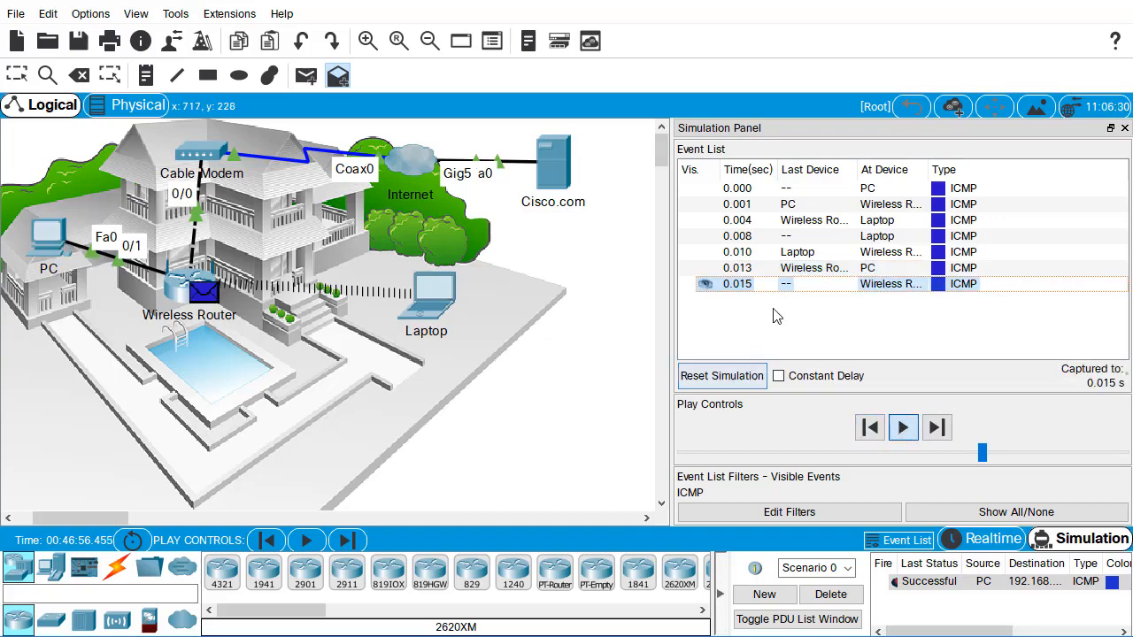
click(900, 431)
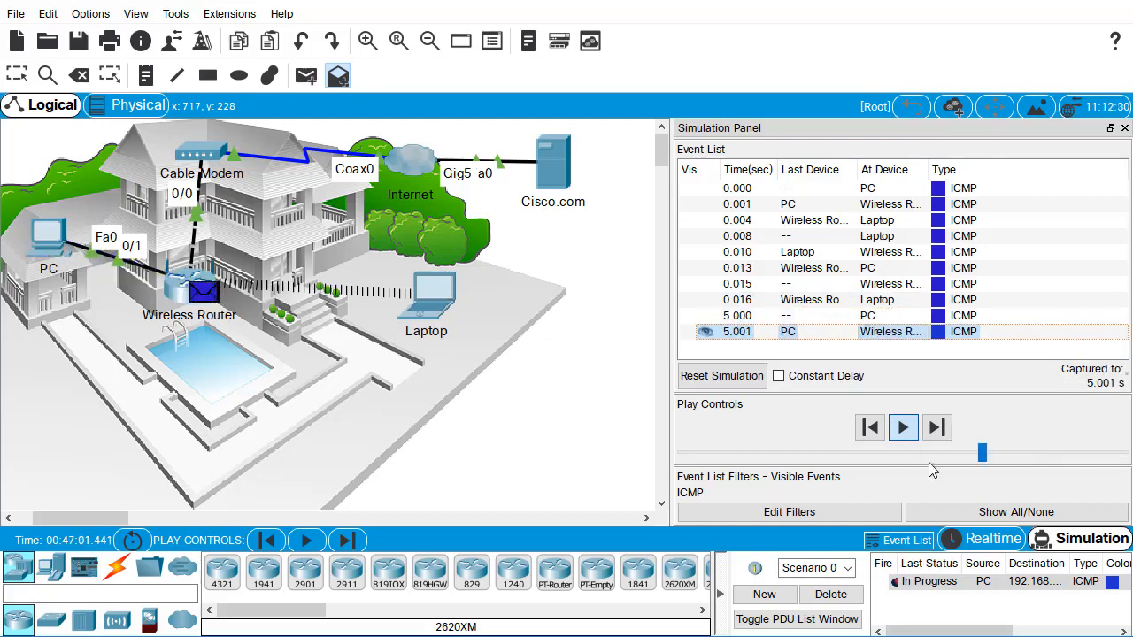
click(905, 429)
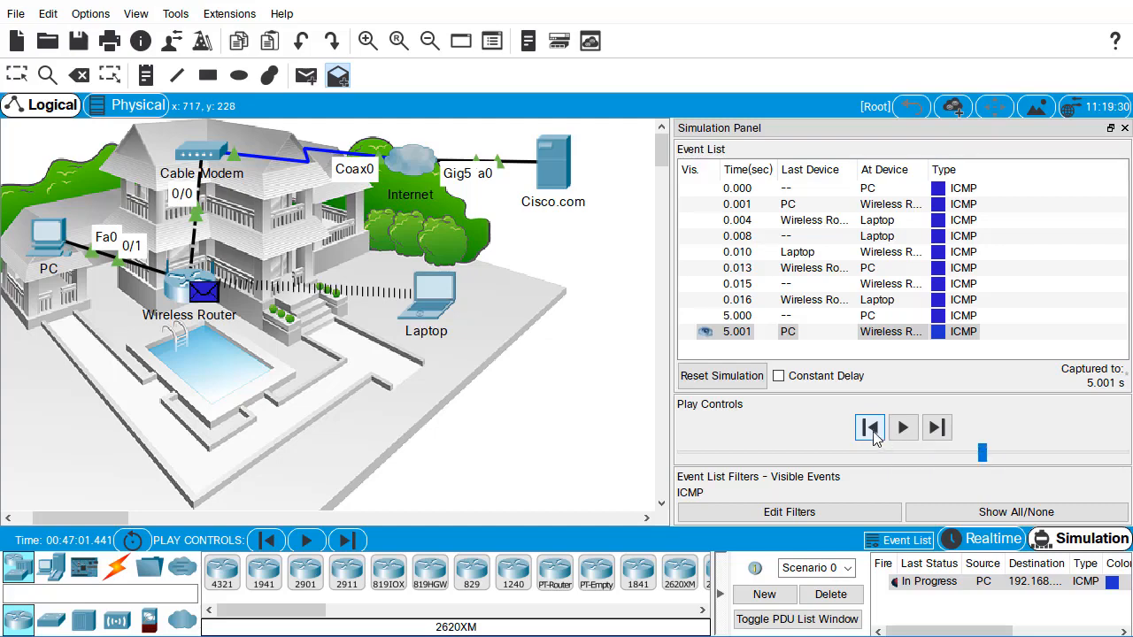
Reset the simulation and delete Scenario 0 with its periodic complex PDU
click(727, 379)
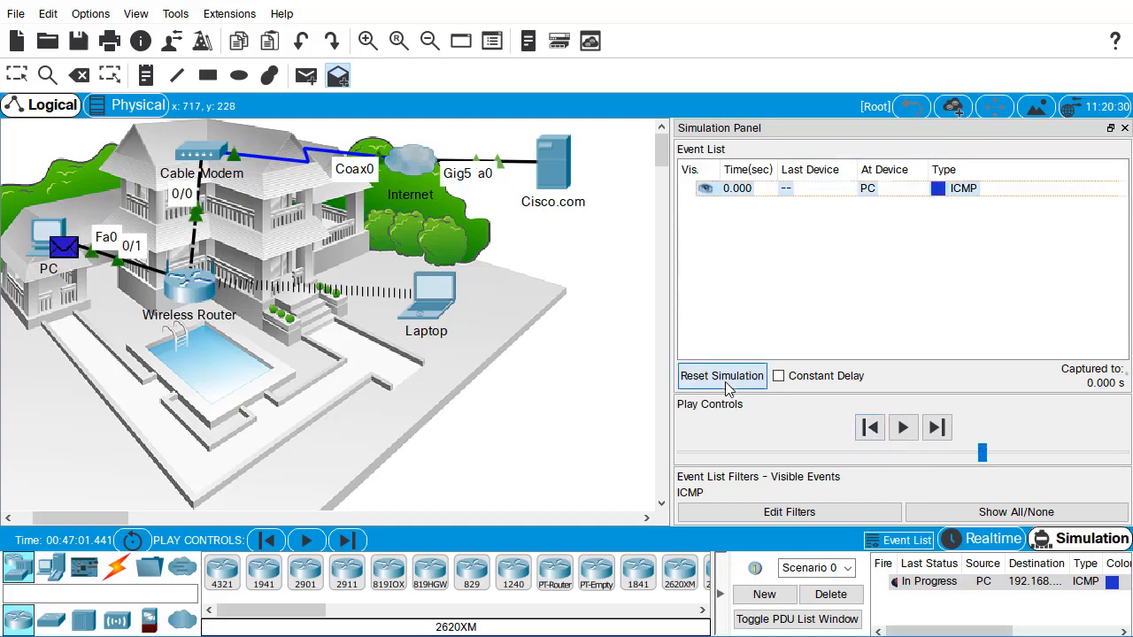
click(832, 595)
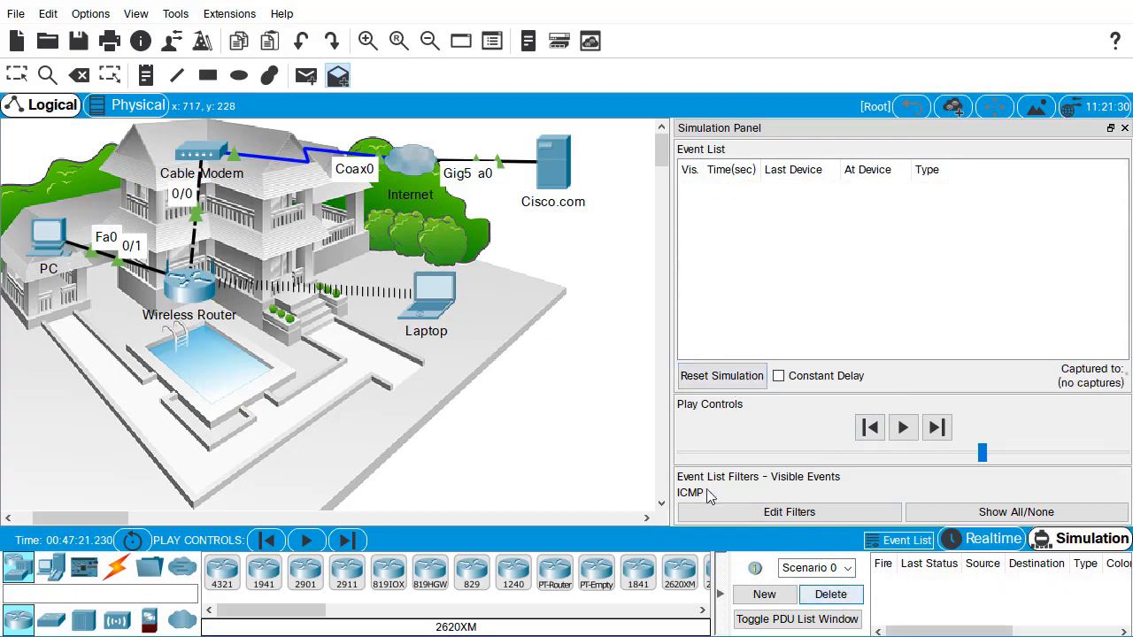